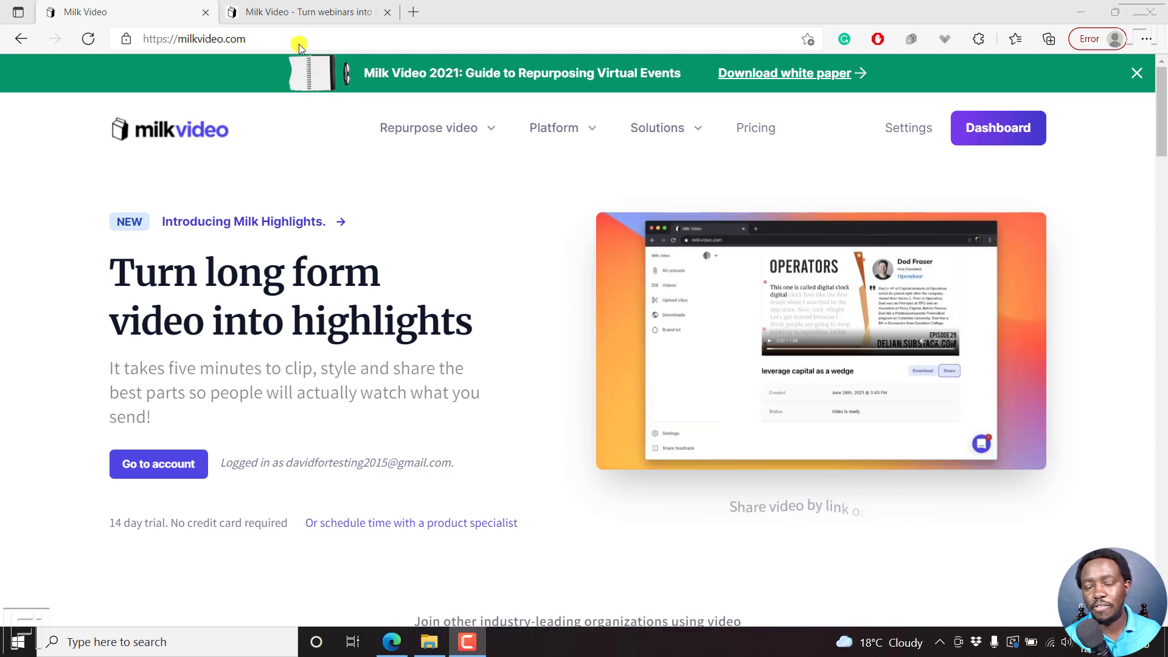
Switch to the Milk Video clip design page at app.milkvideo.com/focused-flow.
left_click(296, 5)
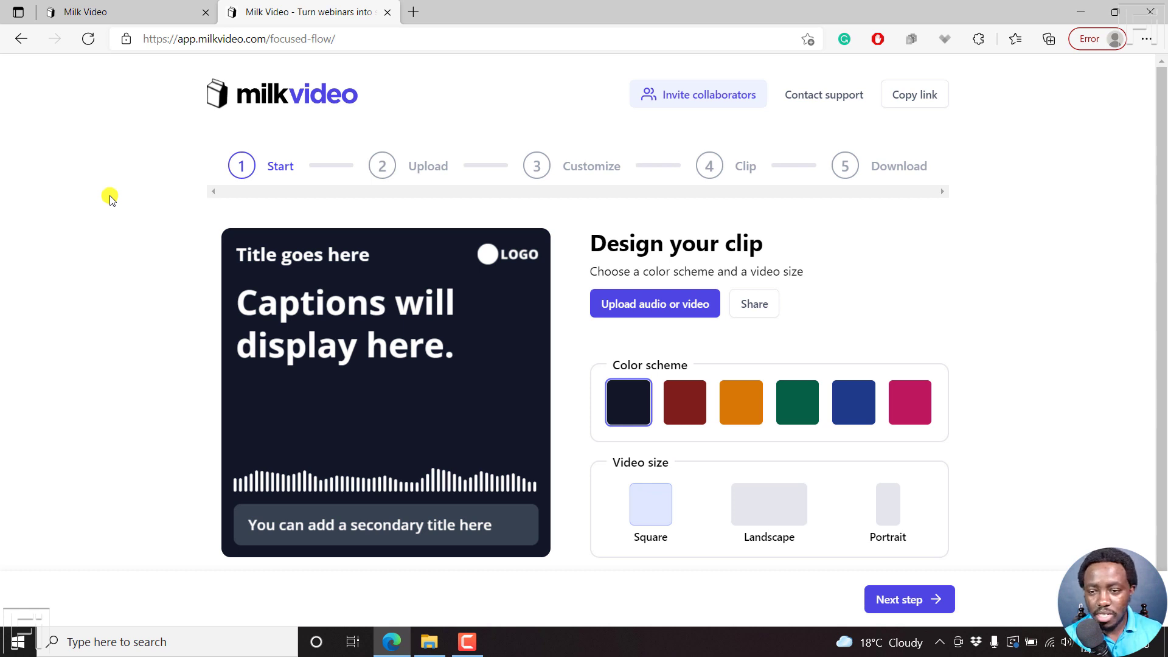
left_click(259, 39)
left_click(95, 261)
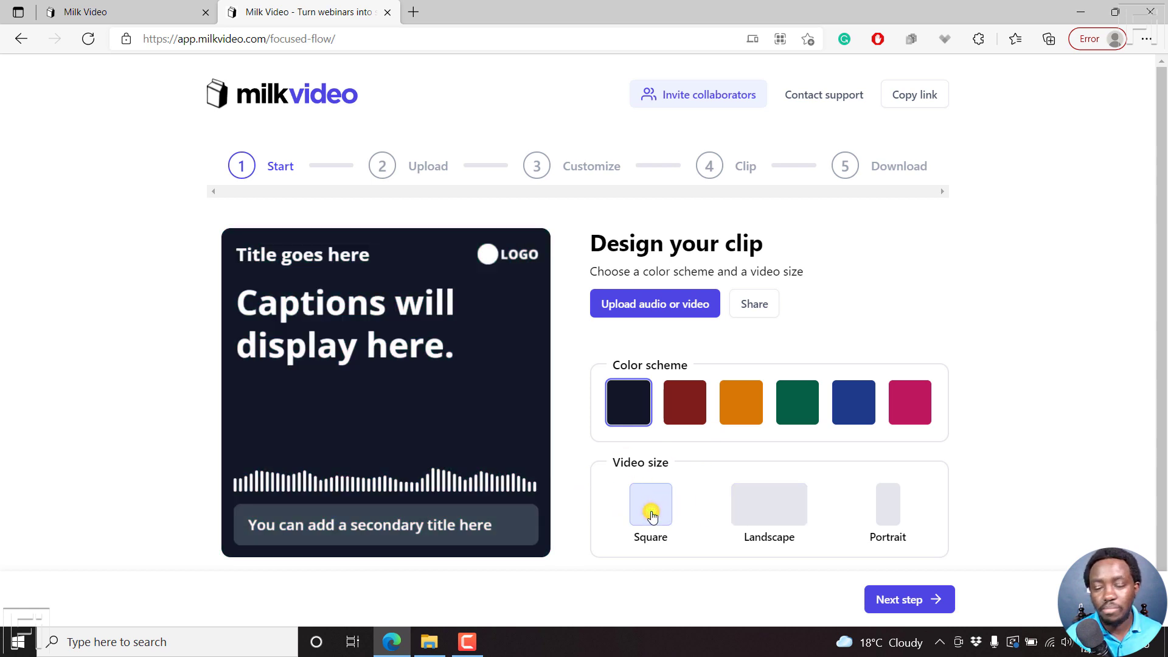
Try the Landscape and Portrait video sizes and return the clip to Square.
left_click(763, 533)
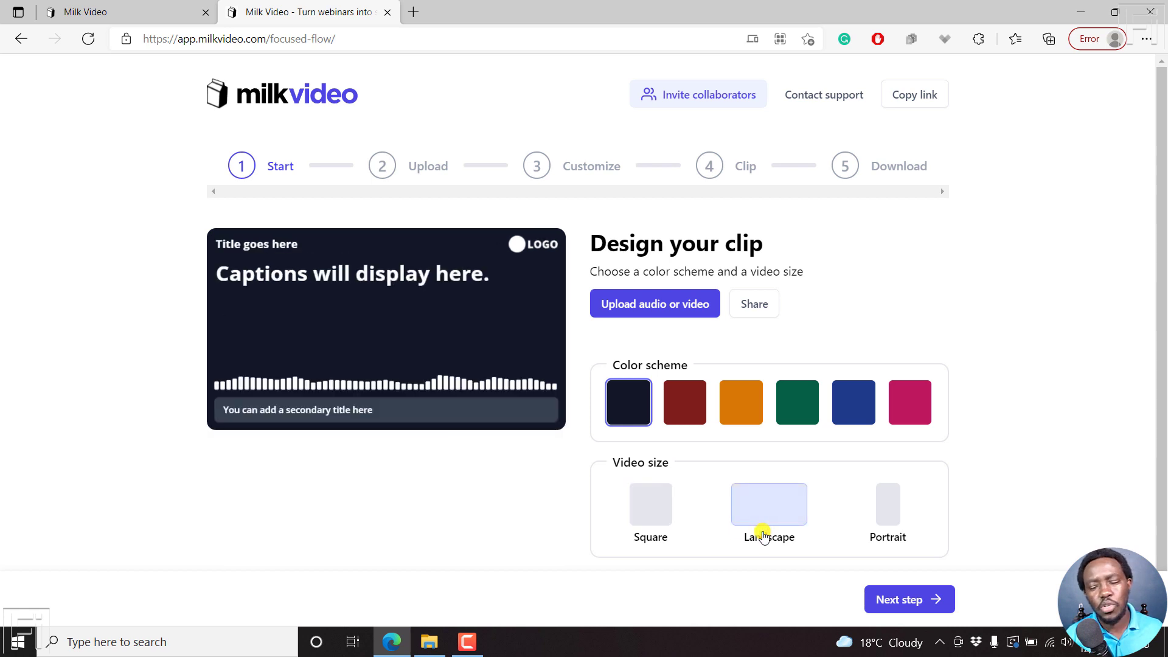
left_click(891, 508)
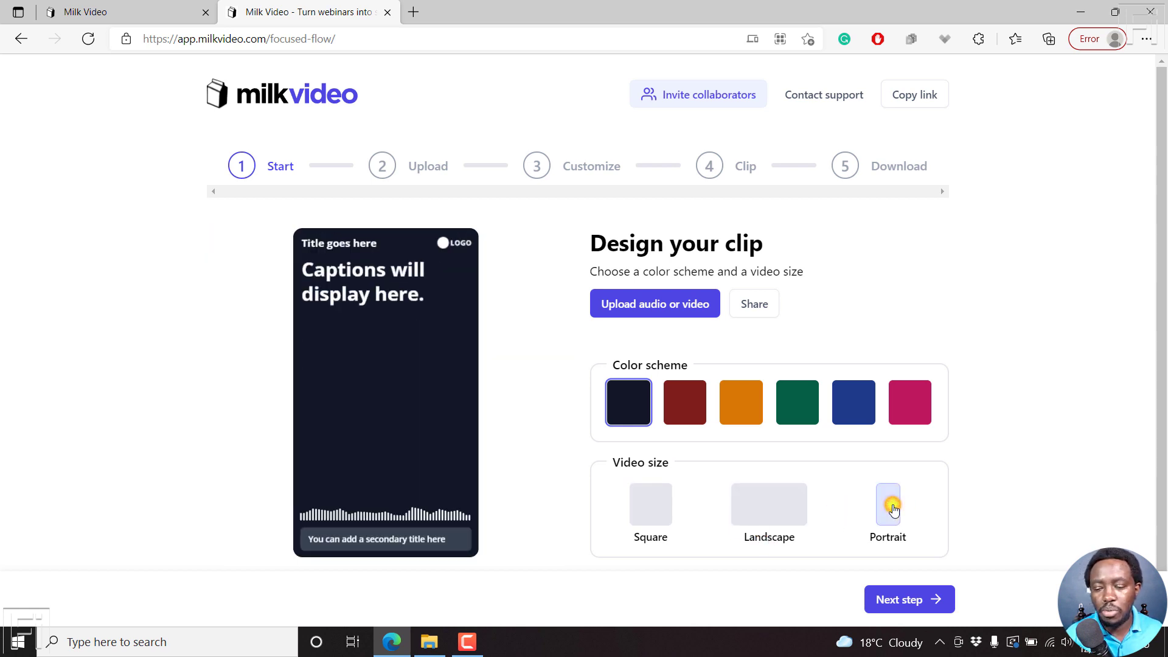
left_click(648, 515)
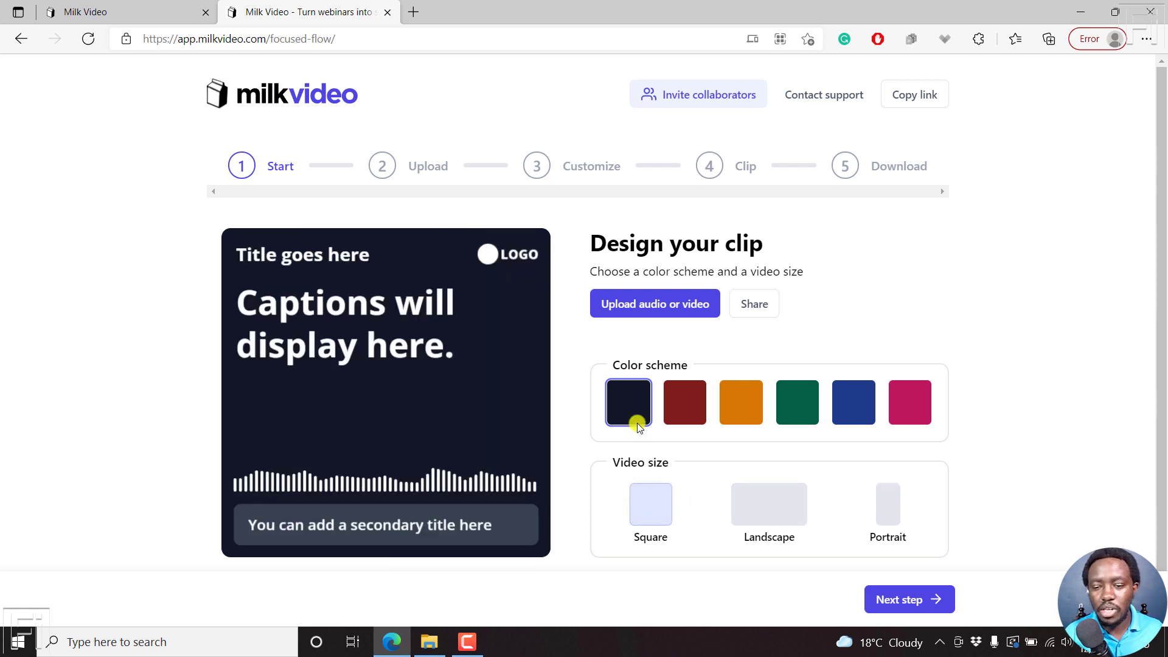
Upload the file "Sample Audio for Podcast AudioGram" from the Audiograms - Samples folder as the clip's source audio.
left_click(631, 303)
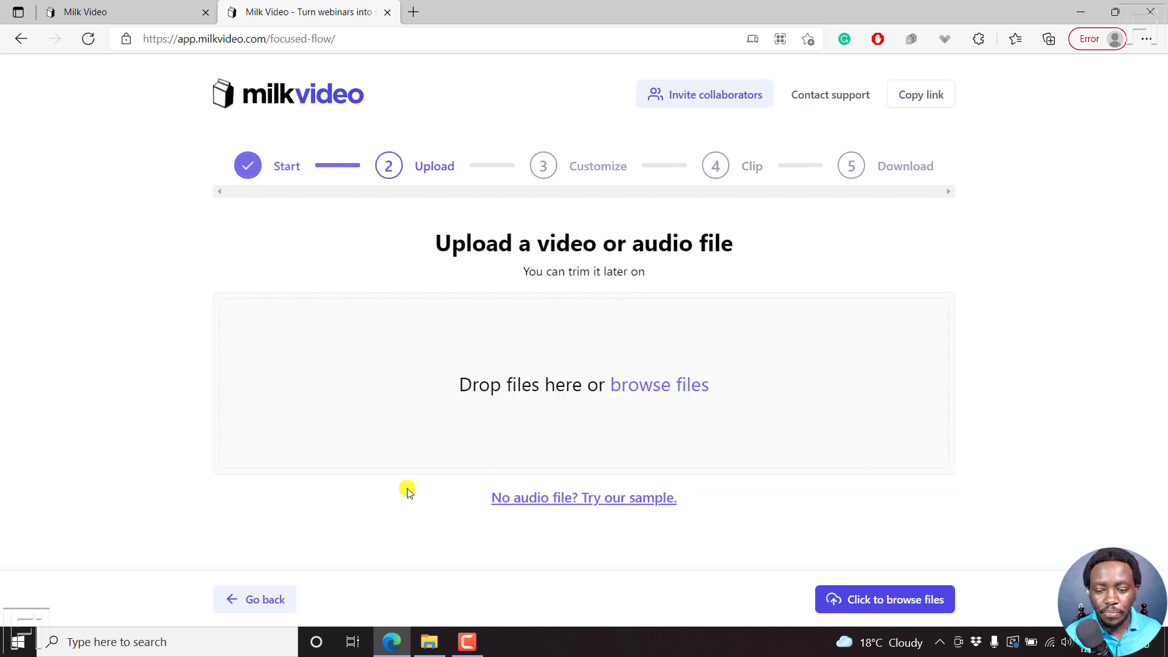
left_click(430, 639)
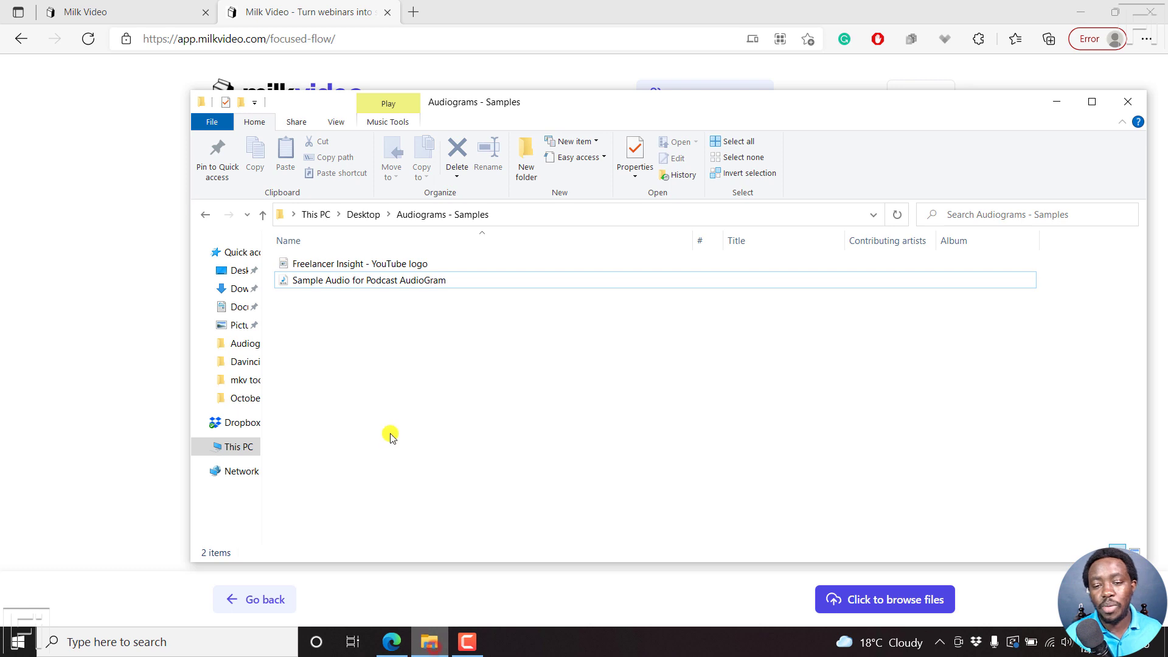
left_click_drag(449, 101, 825, 131)
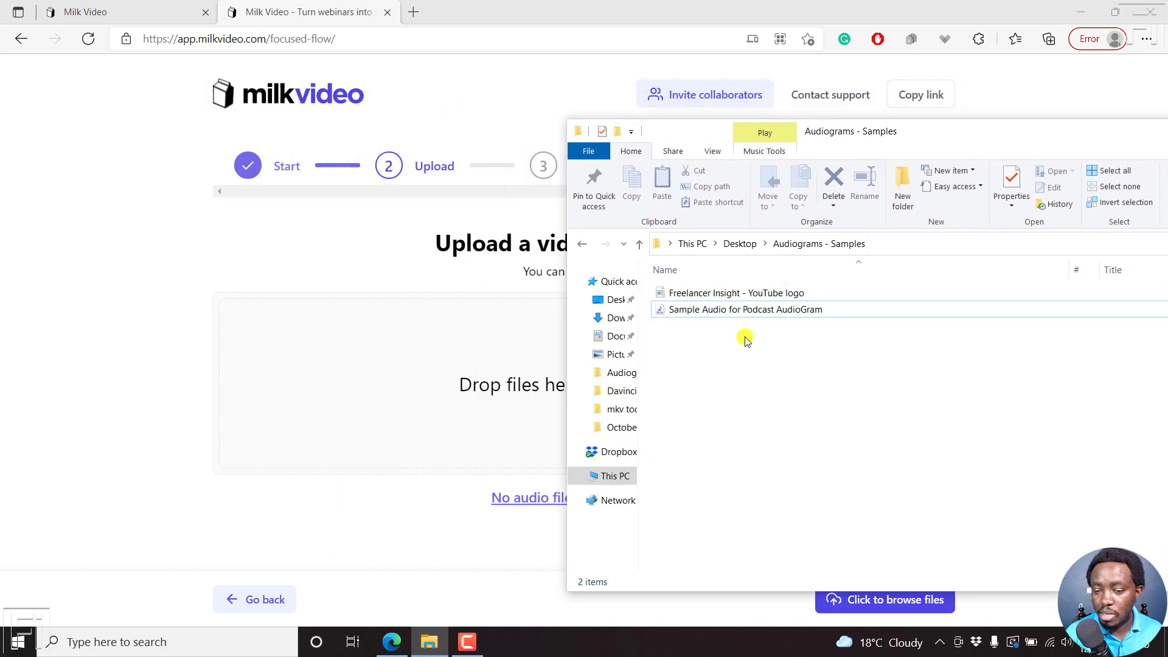
left_click(699, 315)
left_click_drag(699, 314, 457, 403)
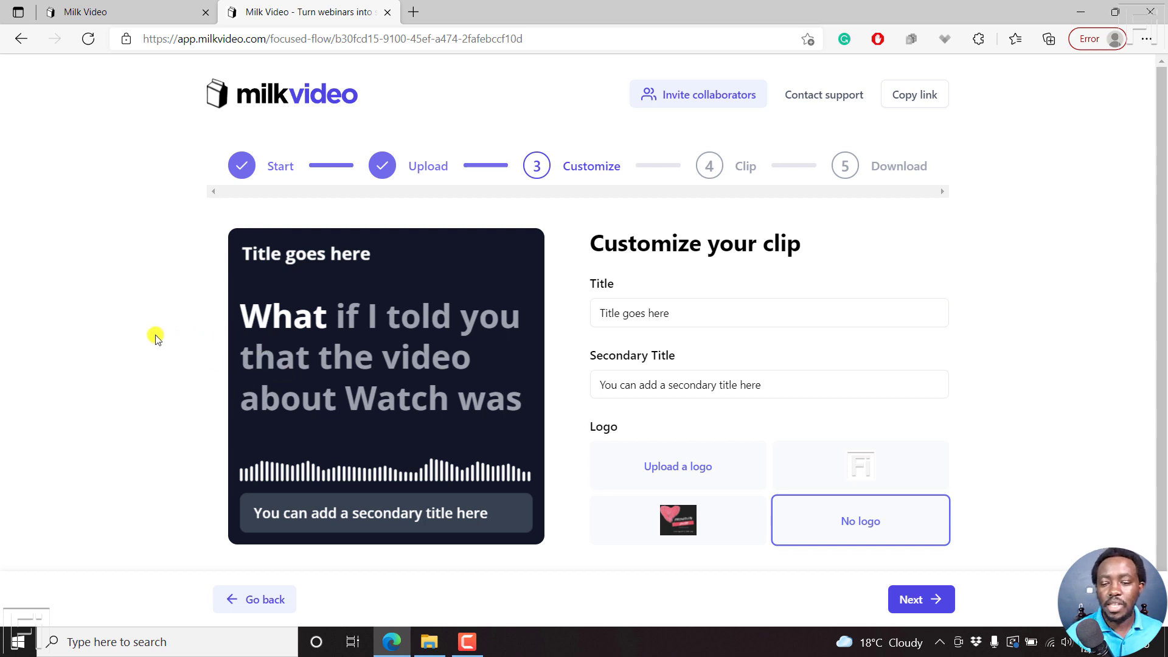
Replace the clip's placeholder title with "Episode 1".
left_click(691, 313)
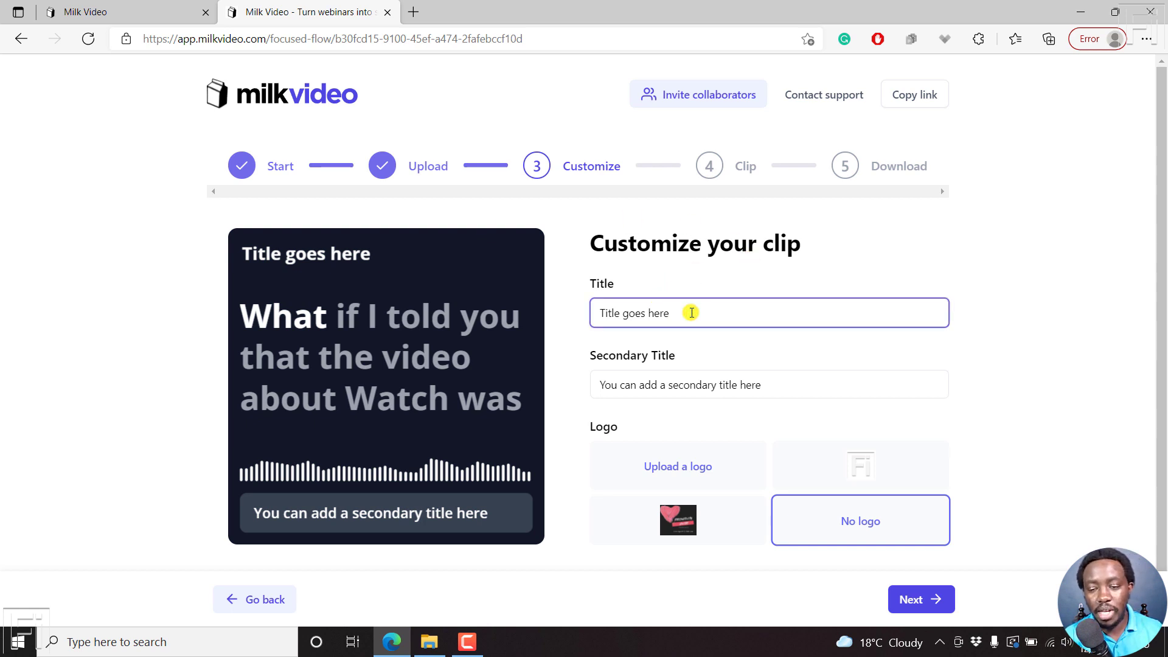
key("ctrl+a")
type("Ep")
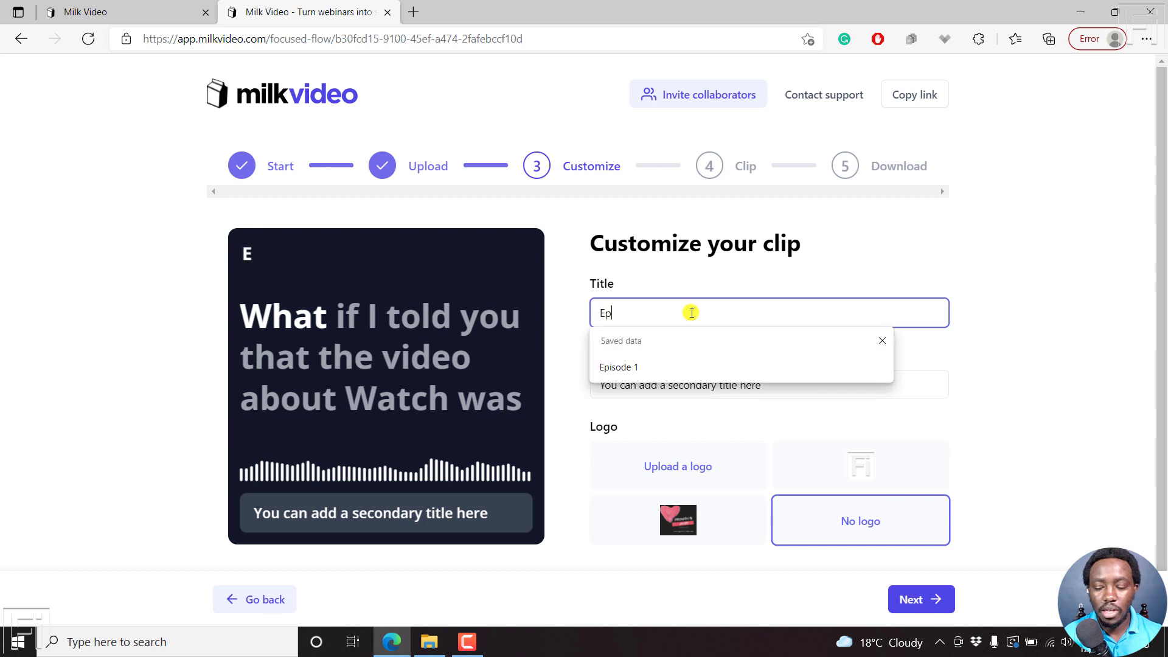
type("isode 1")
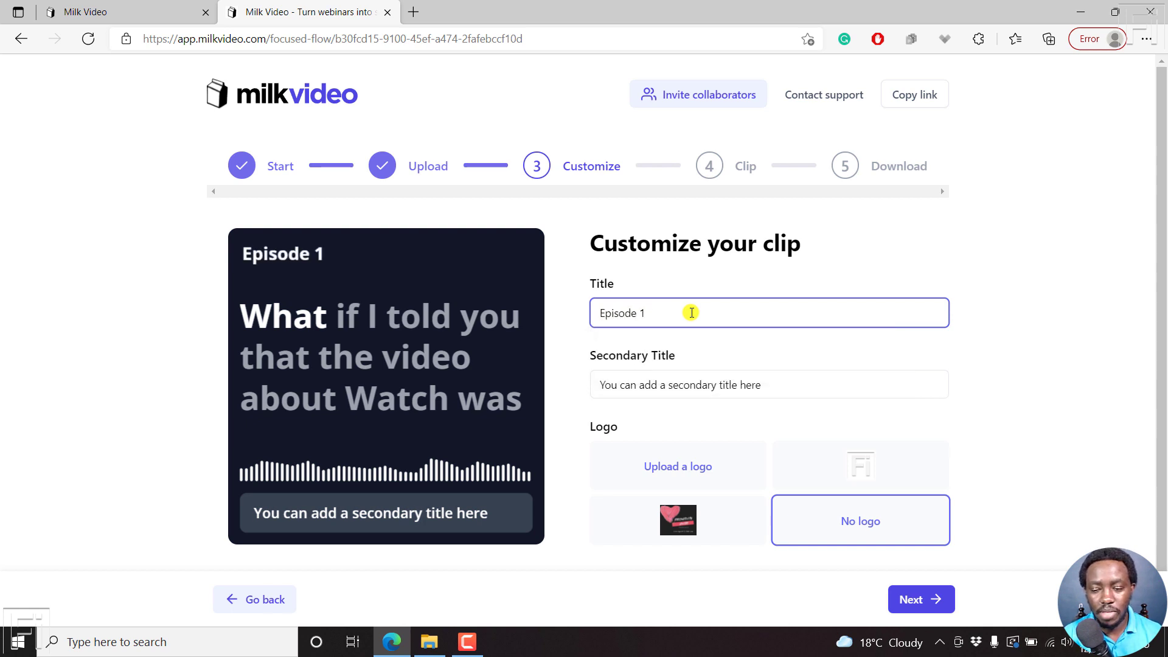
Set the secondary title to "LISTEN NOW! Freelancerinsights.com" and apply the existing FI logo, continuing to the Clip stage.
triple_click(676, 389)
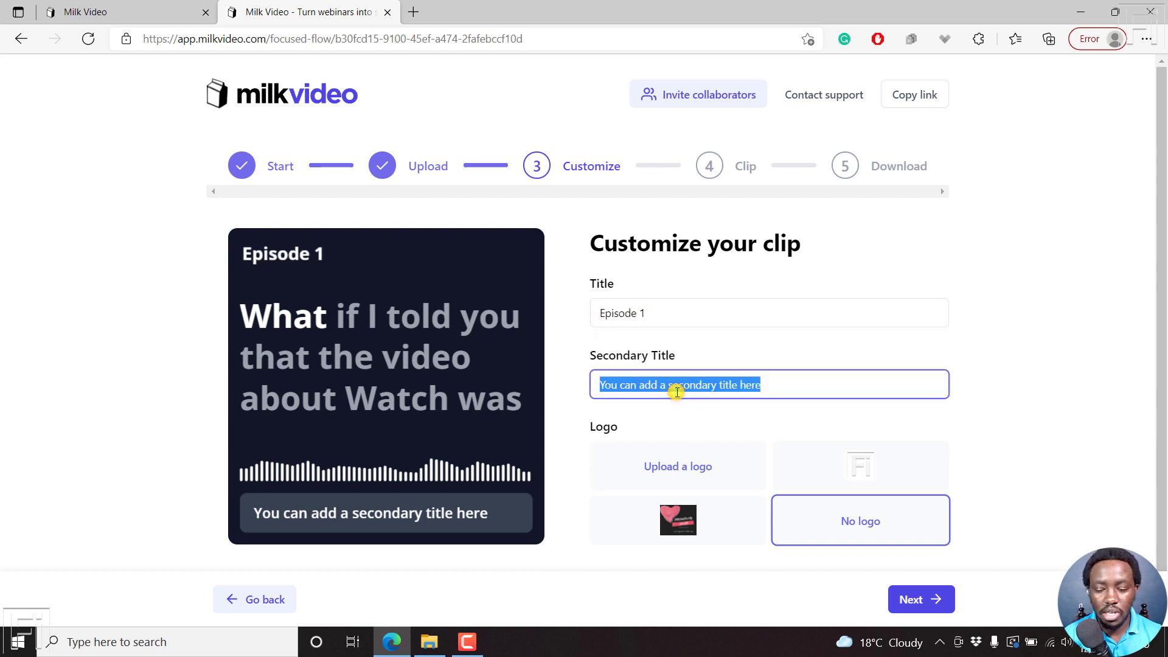
type("Li")
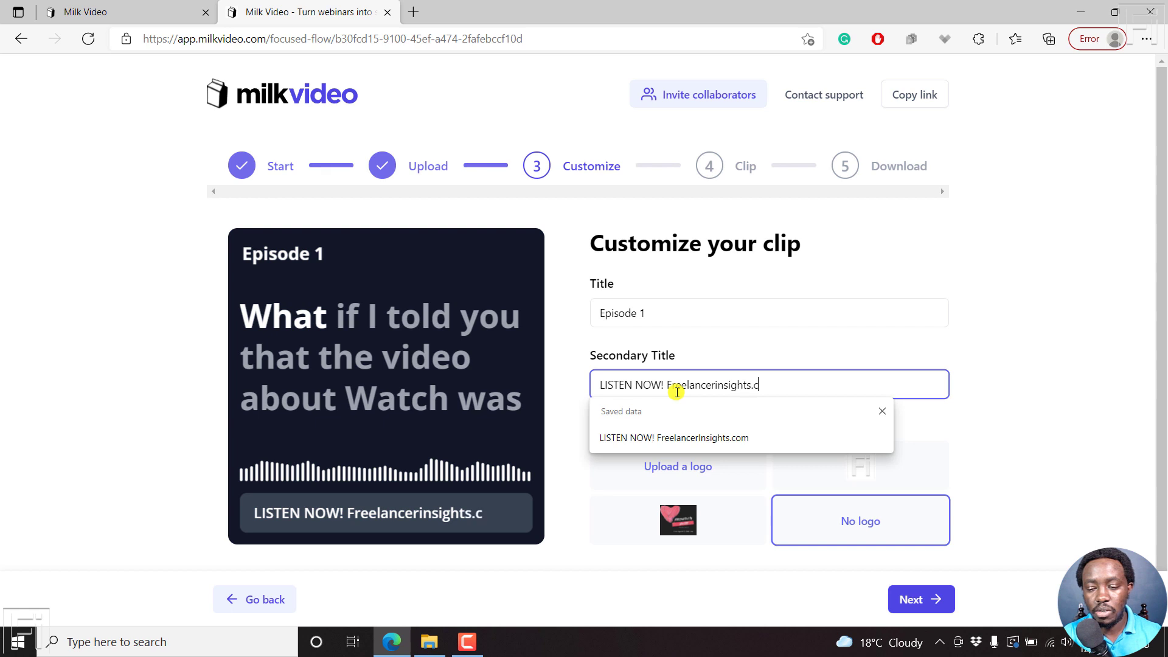
left_click(1054, 382)
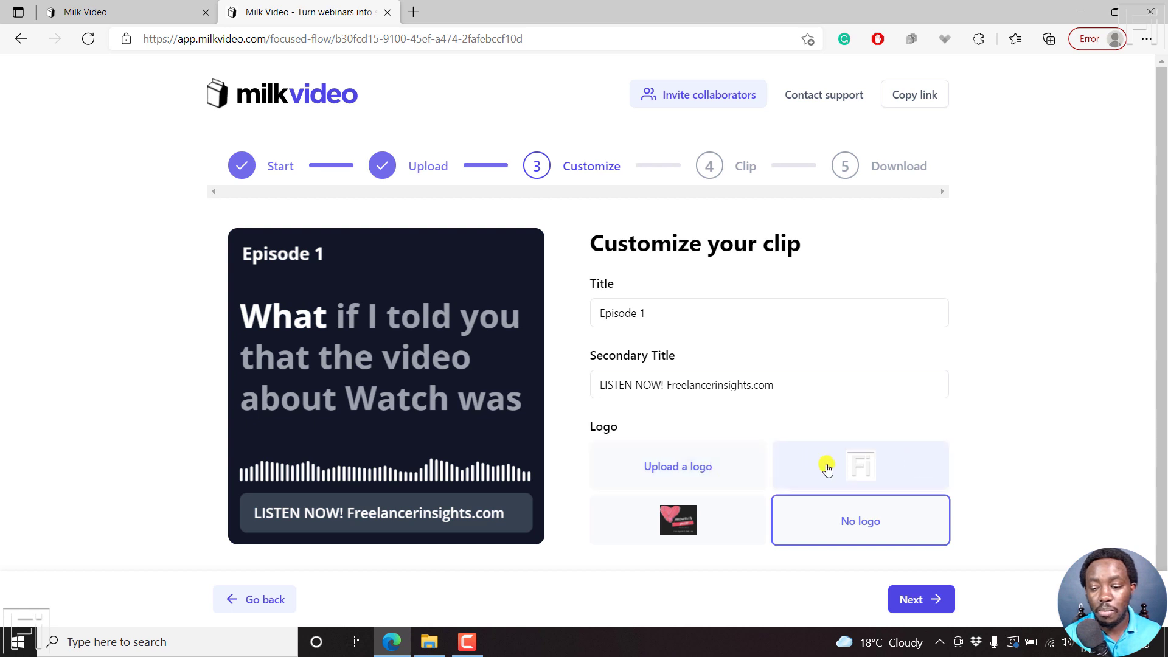
left_click(888, 472)
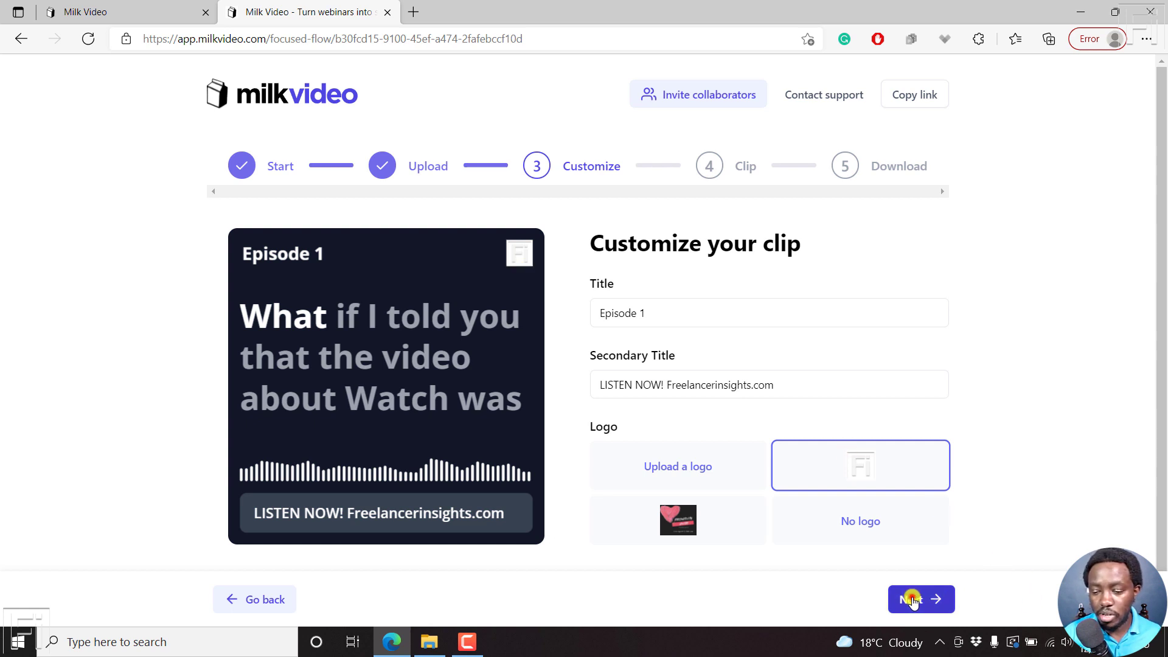
left_click(911, 600)
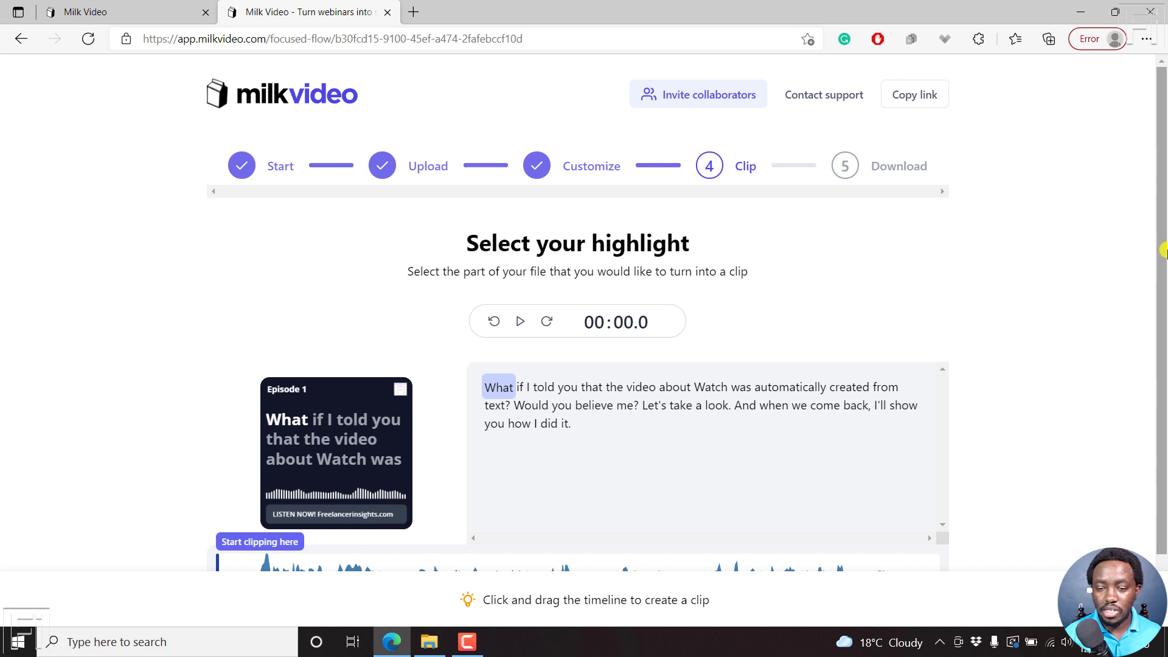
Play the uploaded audio and select its entire timeline as the highlight clip to use.
left_click_drag(1163, 250, 1163, 348)
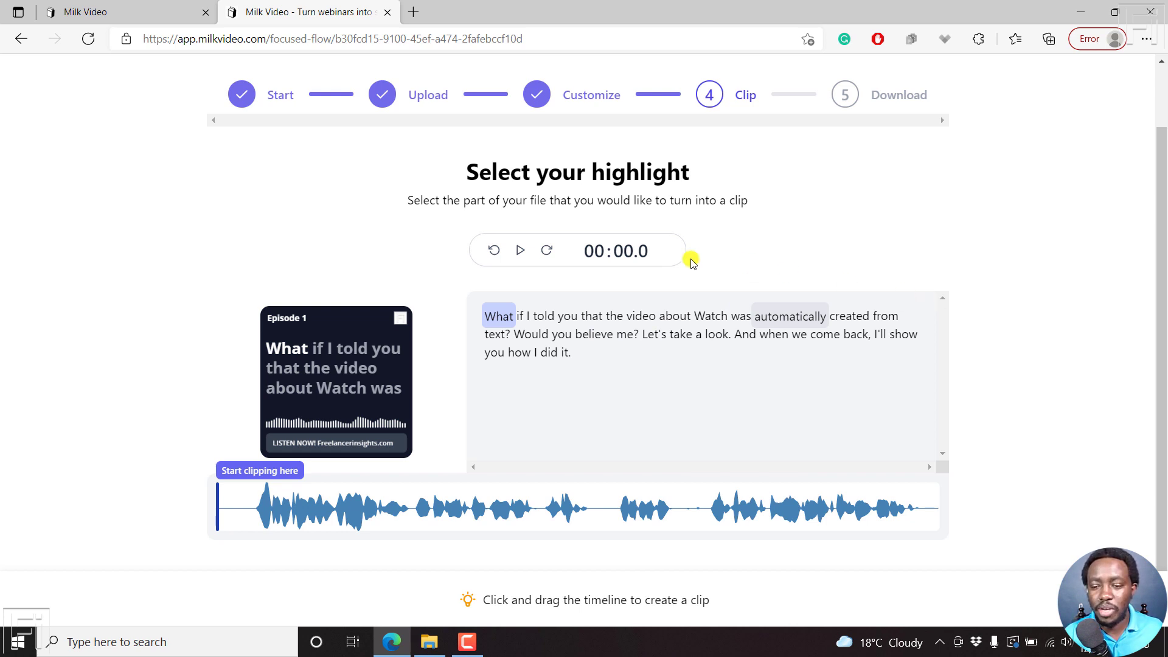
left_click(519, 251)
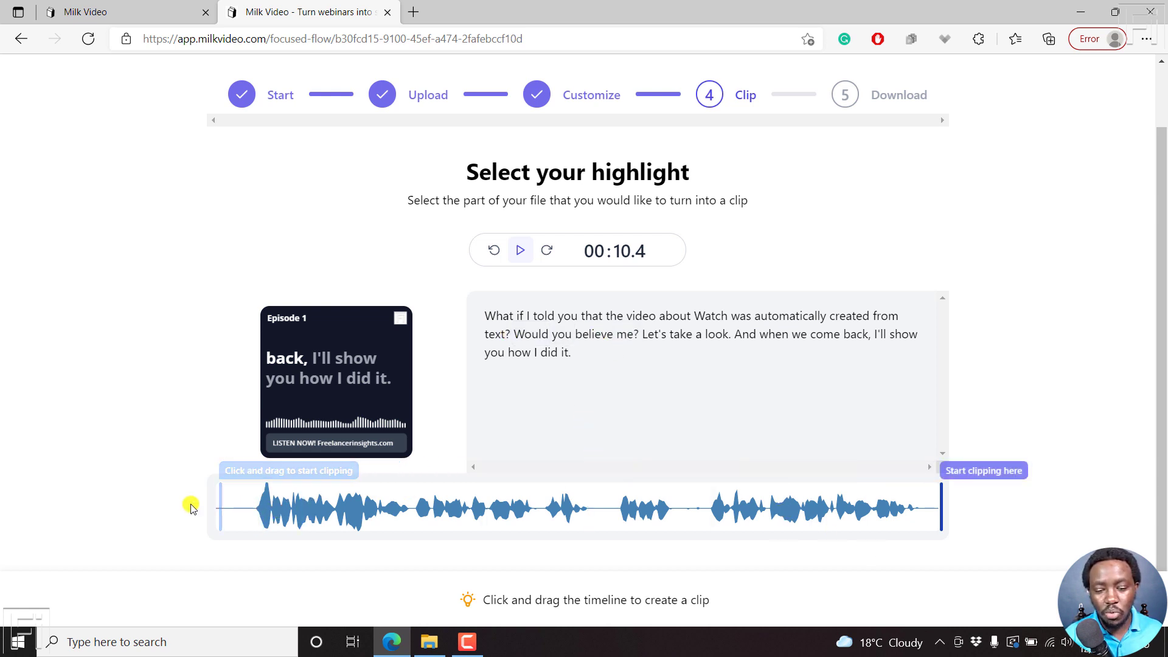
left_click_drag(225, 492, 952, 525)
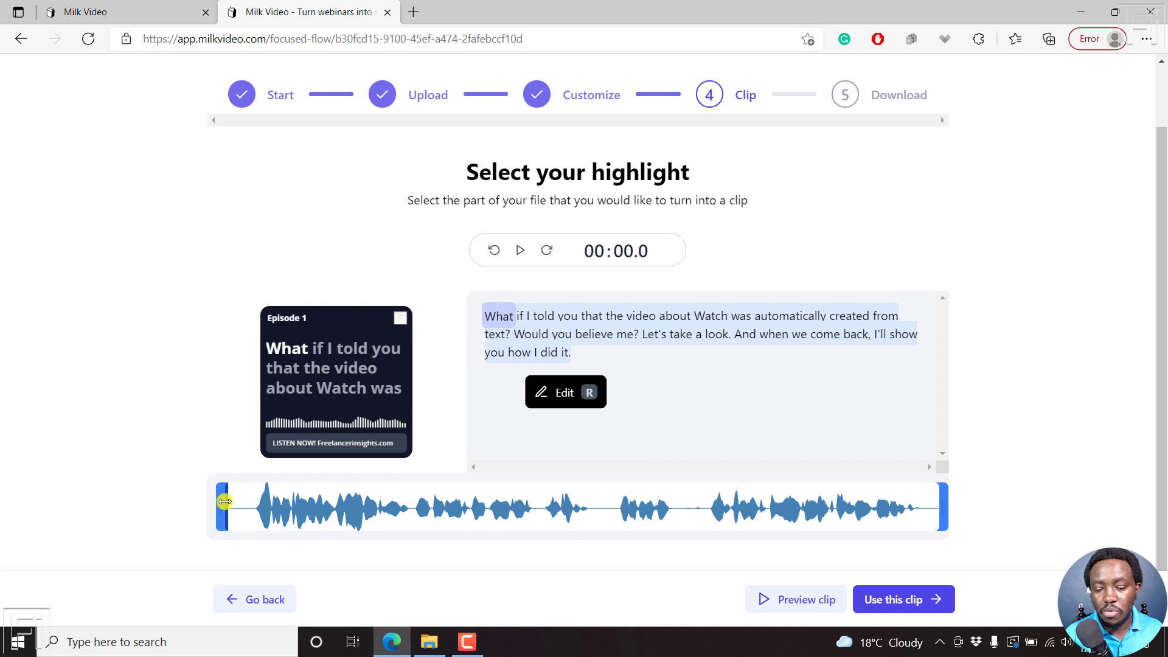
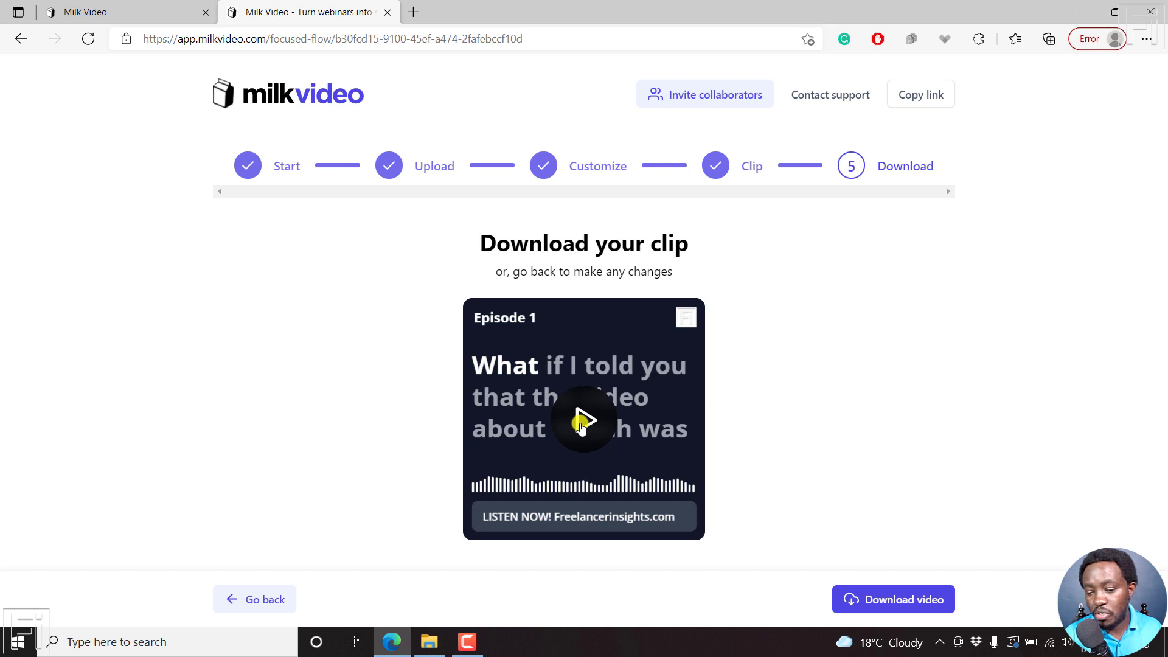
Play and pause the finished clip on the download page and return to the highlight selection.
left_click(580, 422)
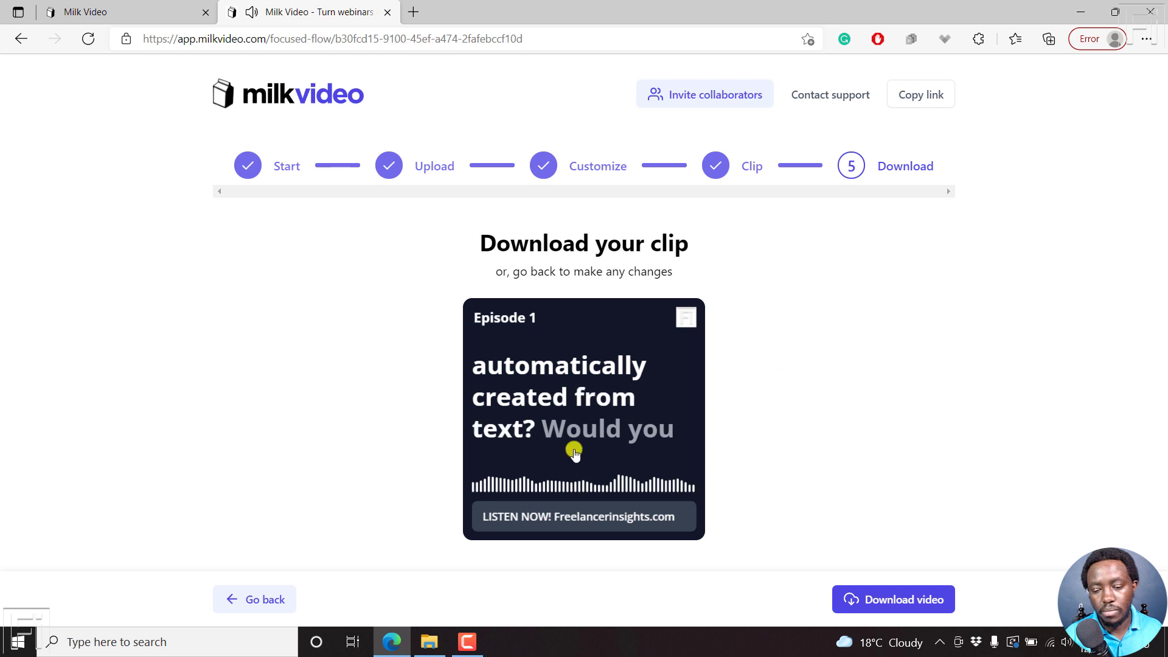
mouse_move(516, 507)
left_click(485, 527)
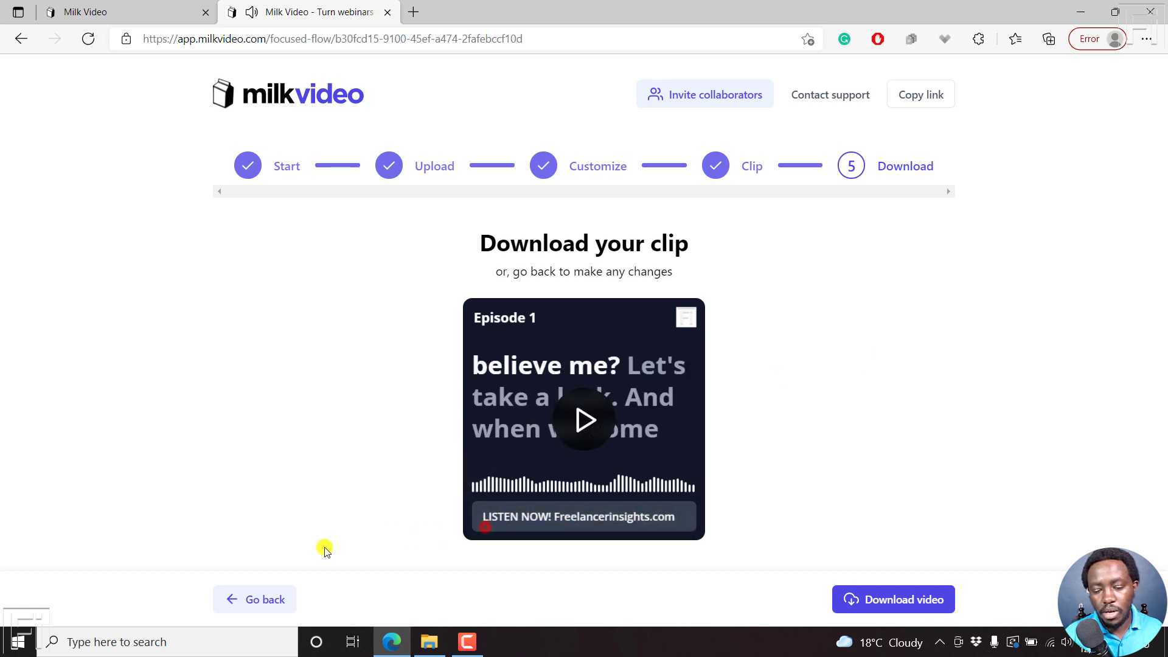
left_click(249, 597)
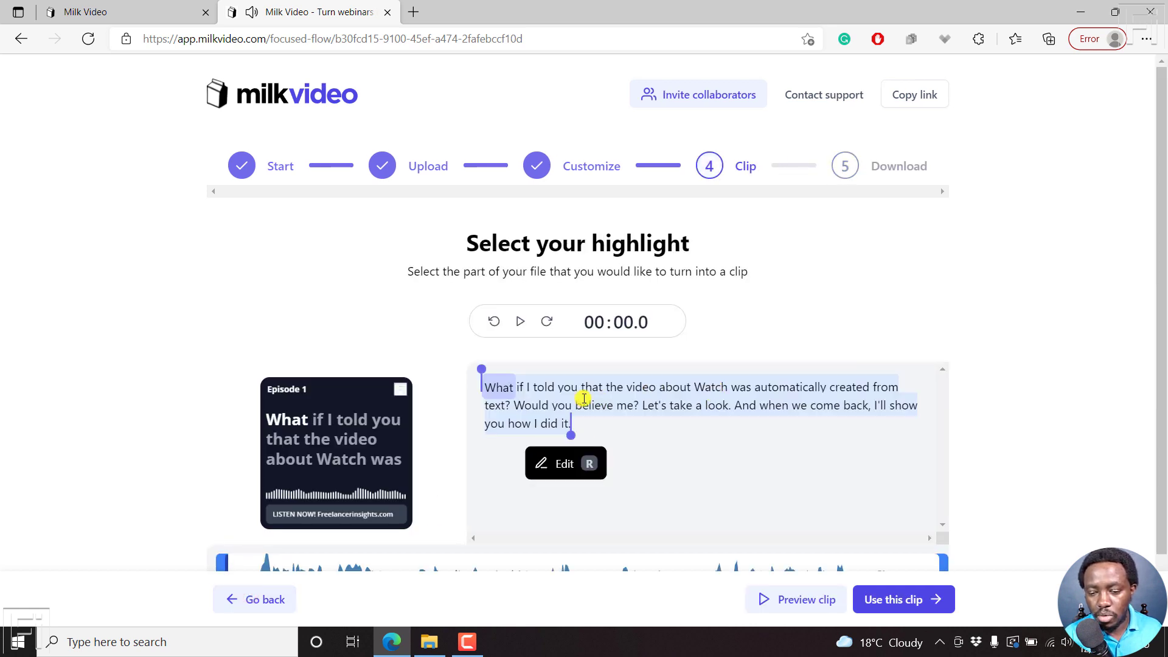
Try to place a text cursor at the word "video" in the transcript to edit it directly.
left_click(611, 388)
left_click(628, 388)
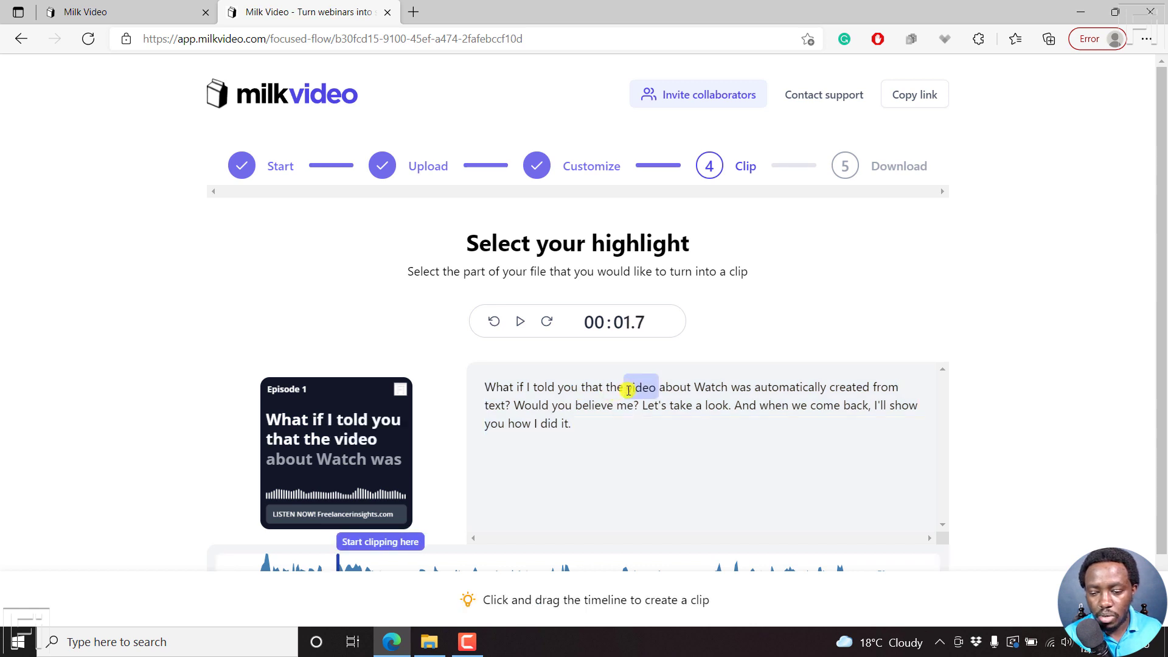
left_click(627, 390)
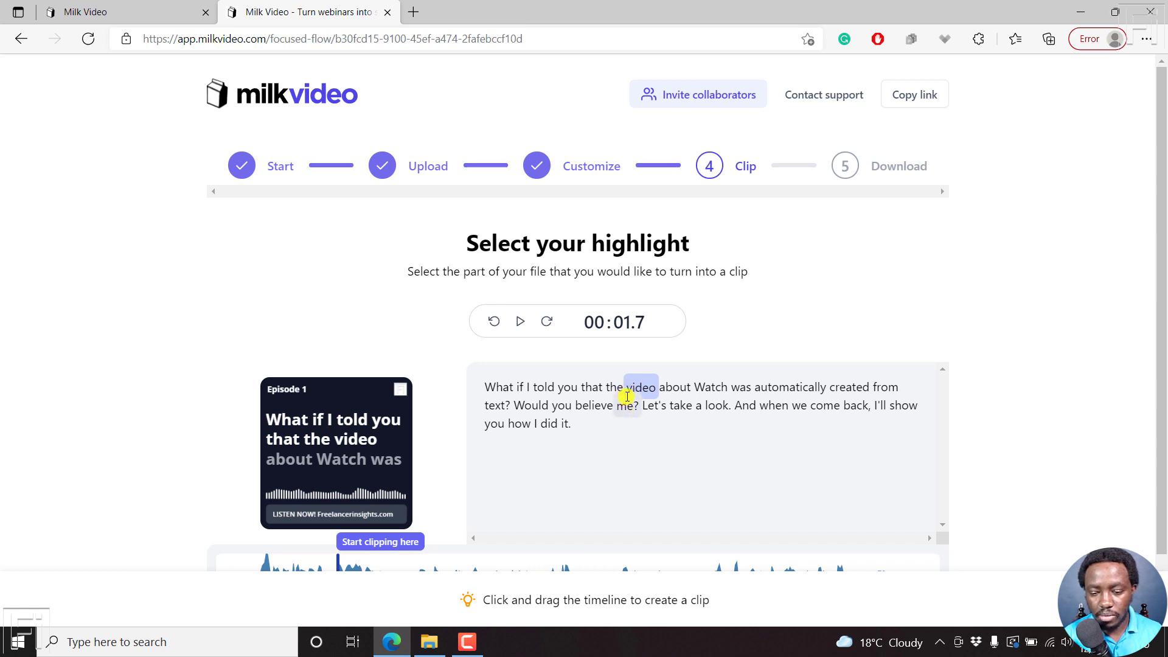
left_click_drag(1162, 288, 1162, 350)
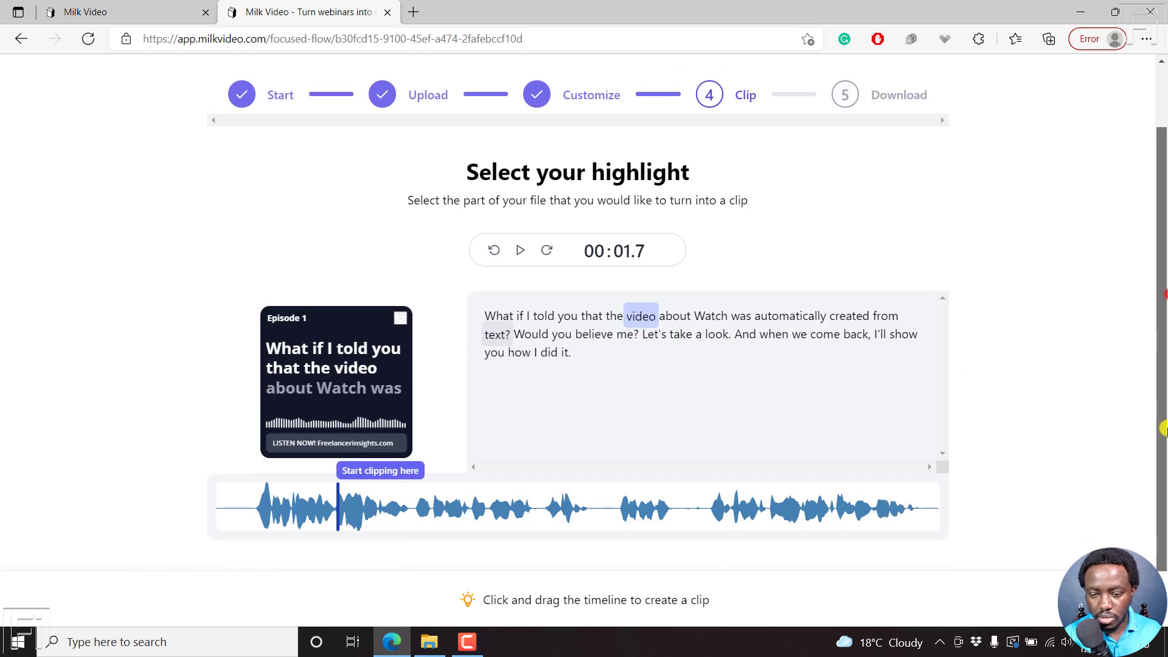
left_click(628, 317)
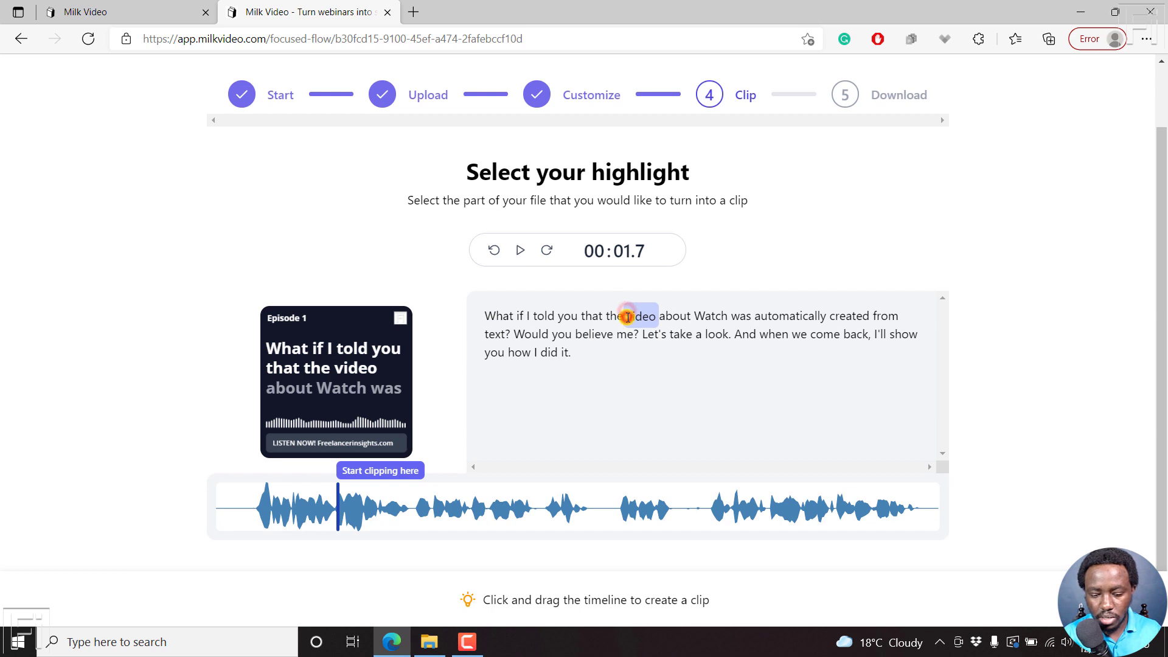
left_click(629, 317)
left_click(599, 354)
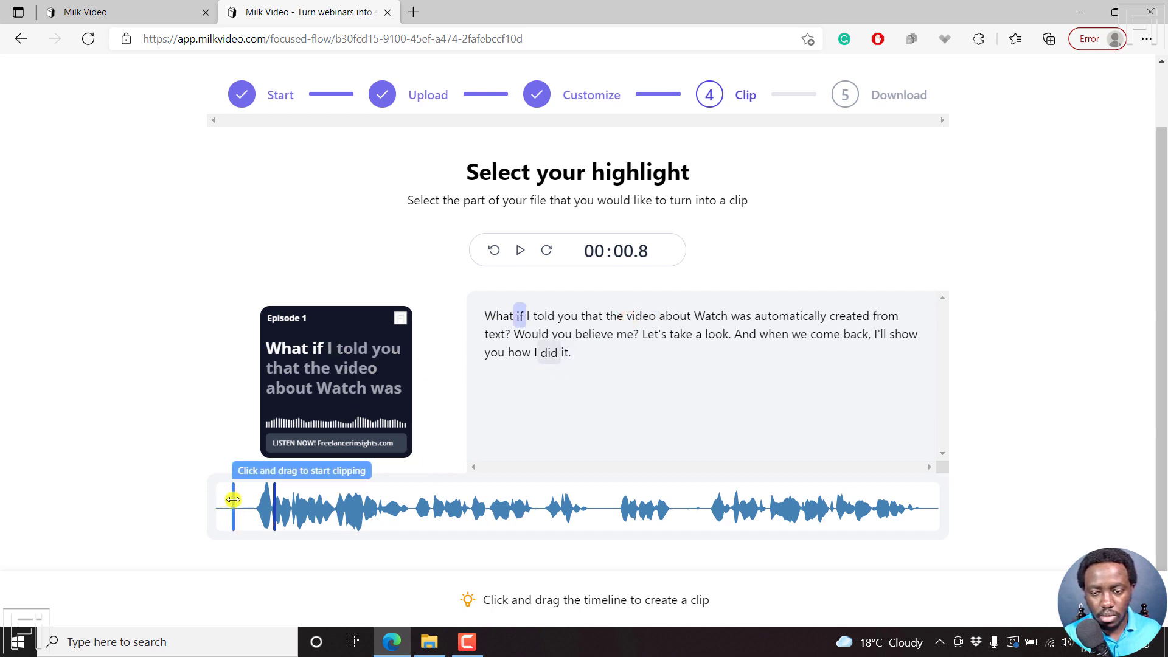
Select the timeline from the start of speech to the end and try to edit its whole transcript at once.
left_click(235, 503)
left_click_drag(254, 503, 931, 463)
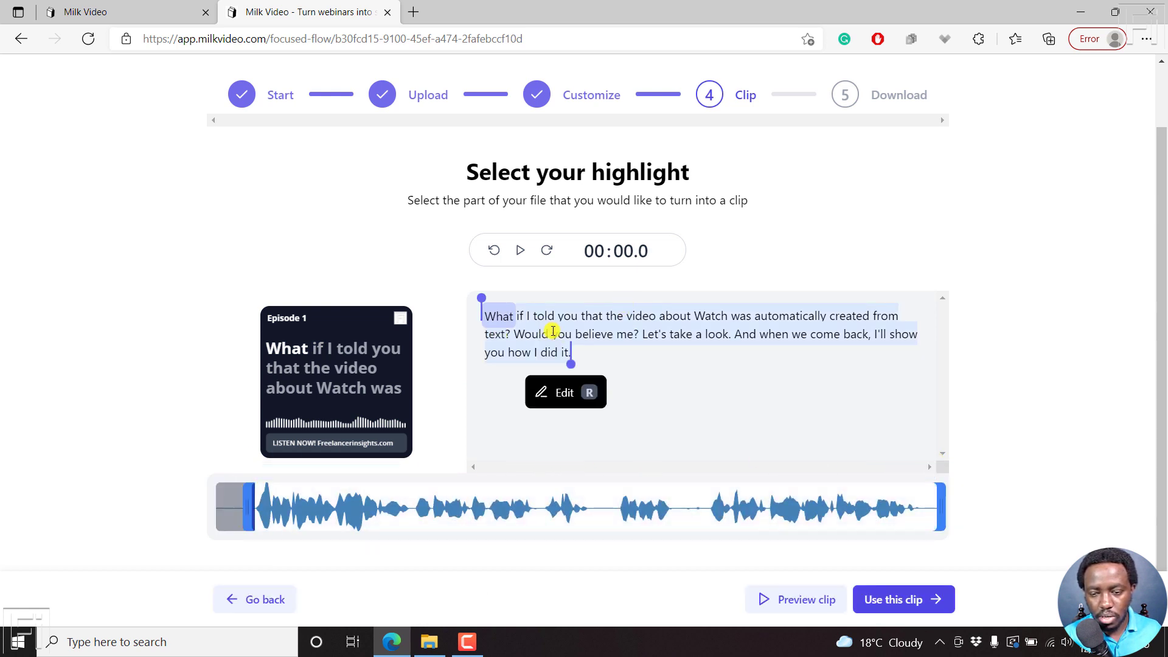
left_click(567, 395)
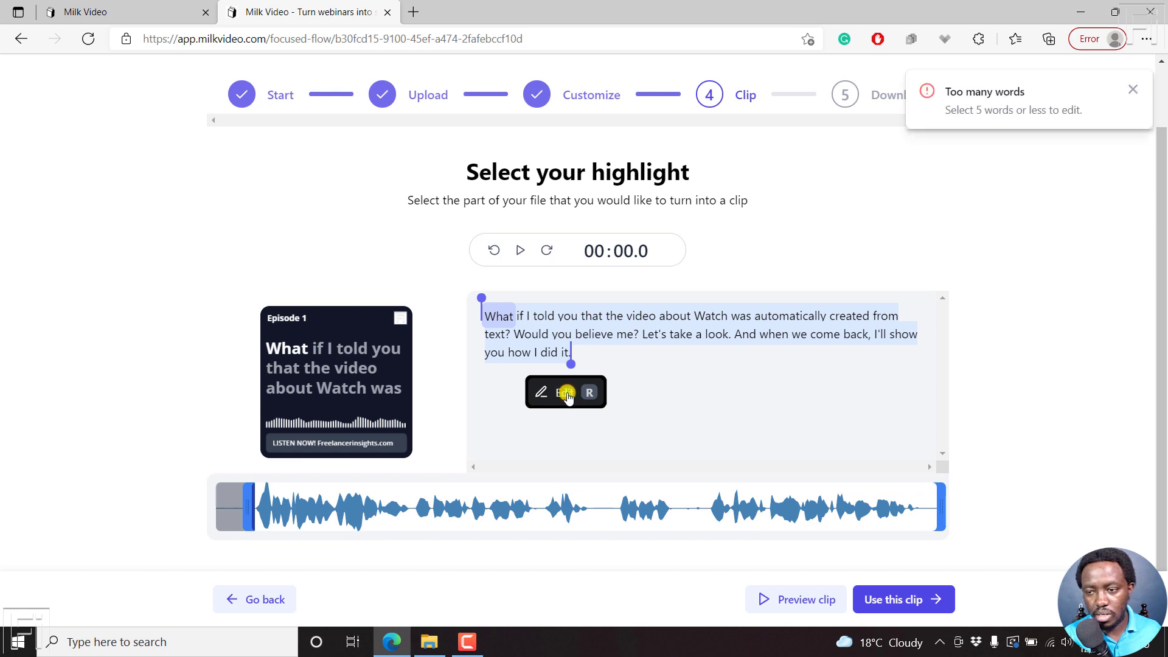
Correct the transcript words "video about" to "video you're about" and update the text.
left_click(562, 311)
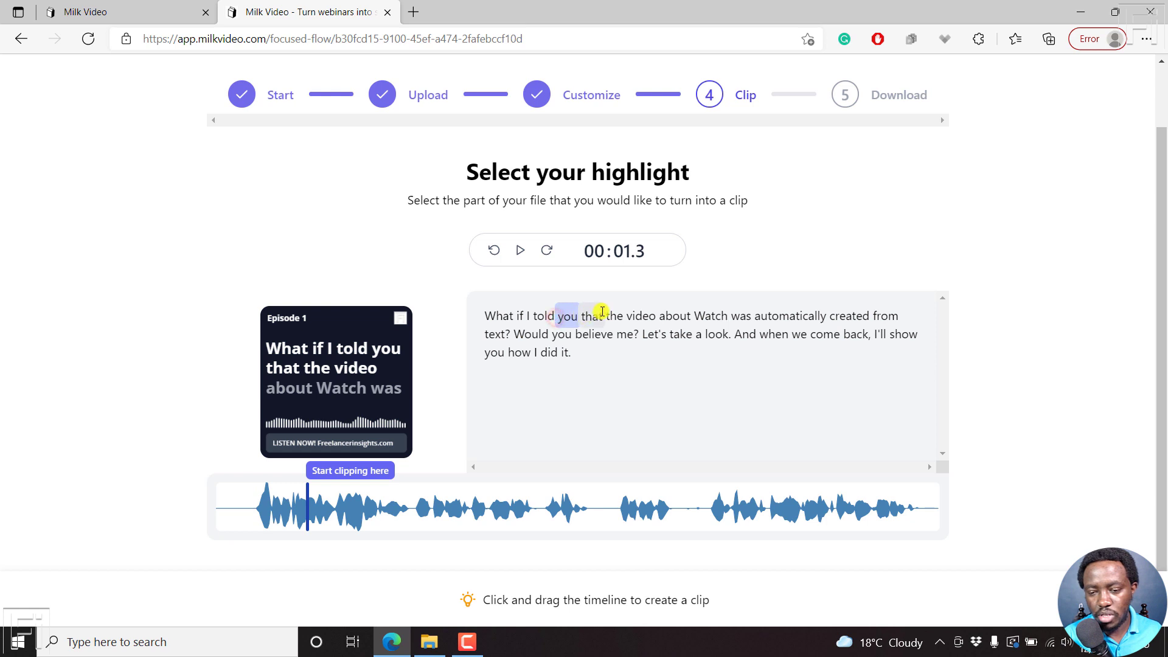
left_click_drag(621, 315, 698, 315)
left_click(669, 358)
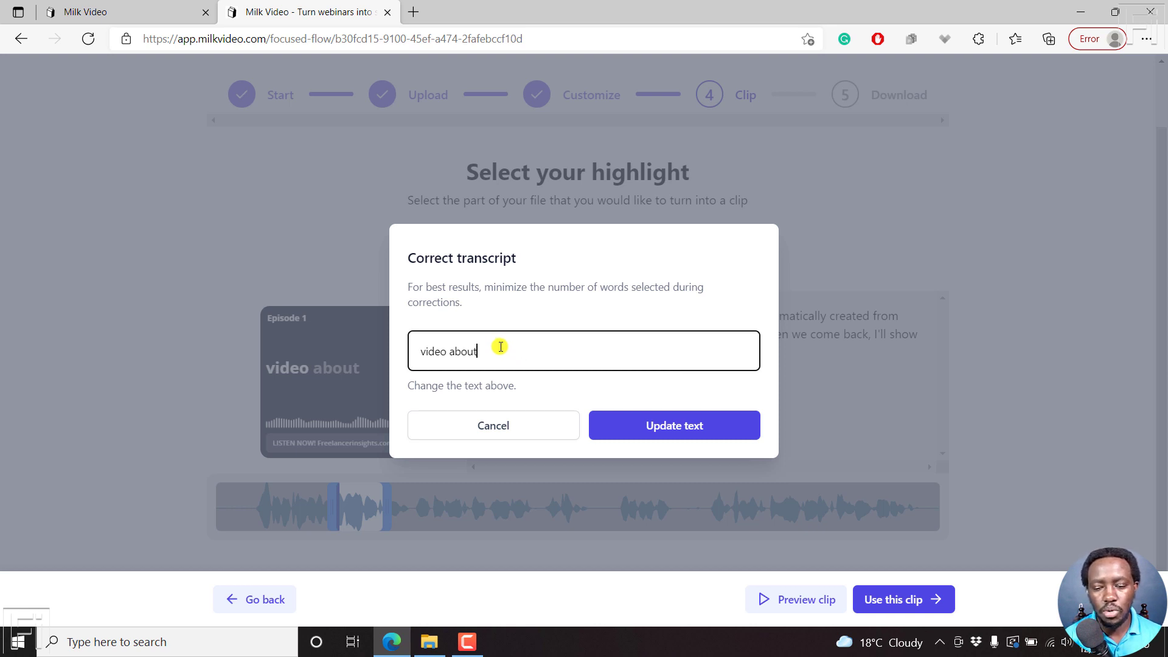
left_click(449, 351)
type("you're")
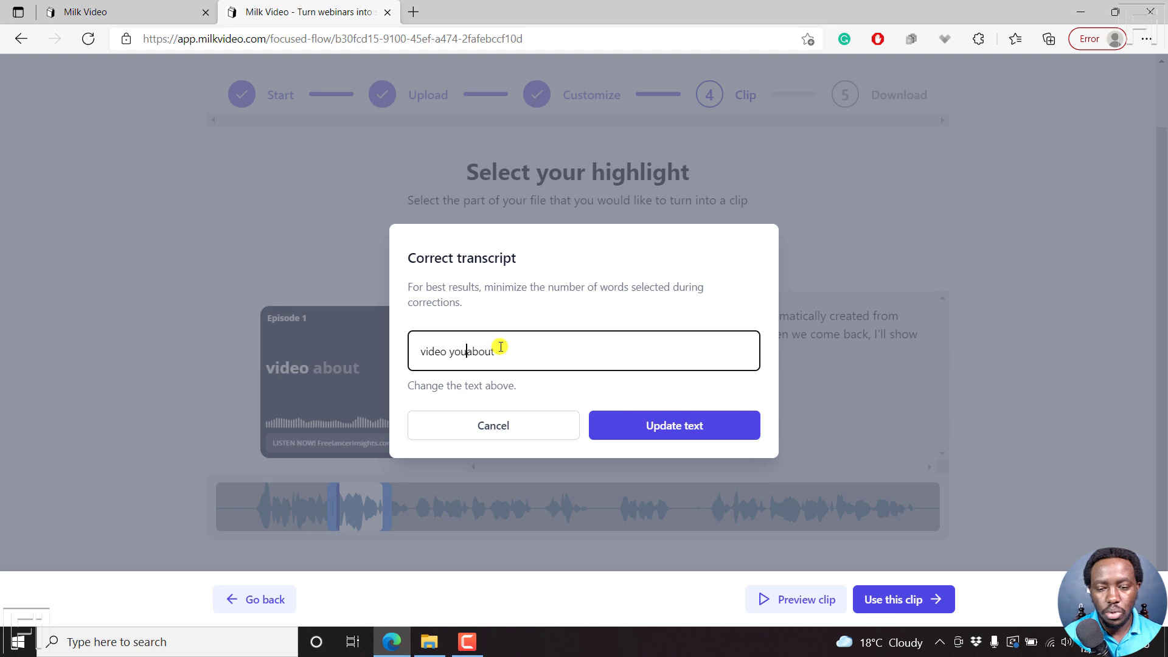
left_click(671, 420)
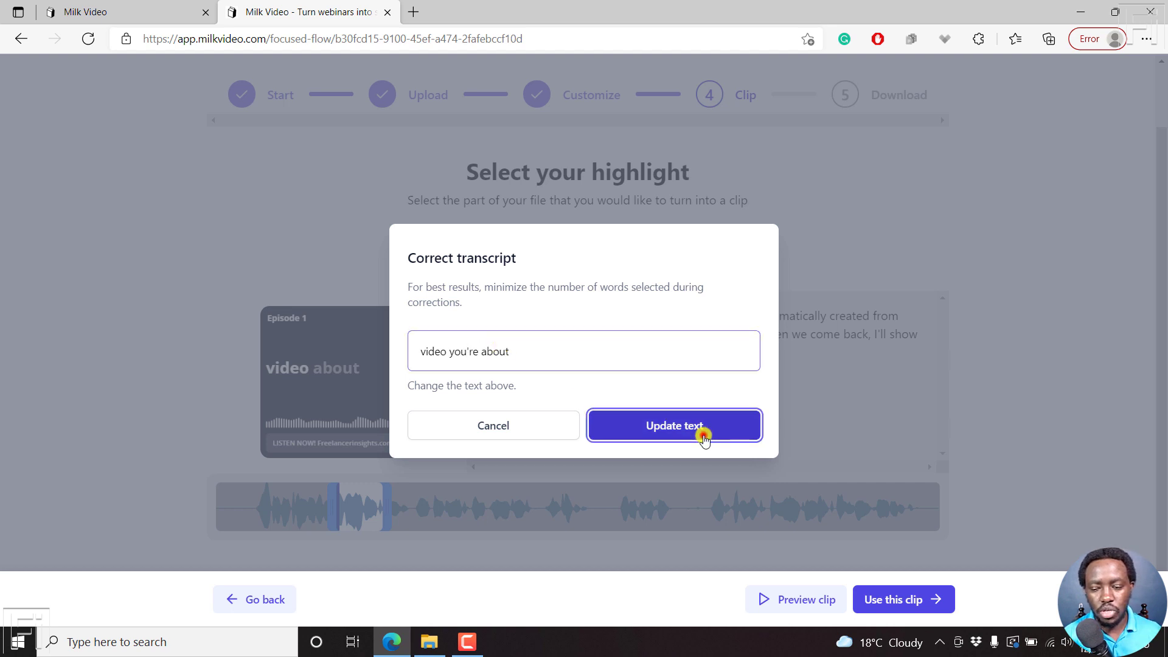
Play the audio from the transcript's first word "What" and pause it after the corrected phrase.
left_click(488, 318)
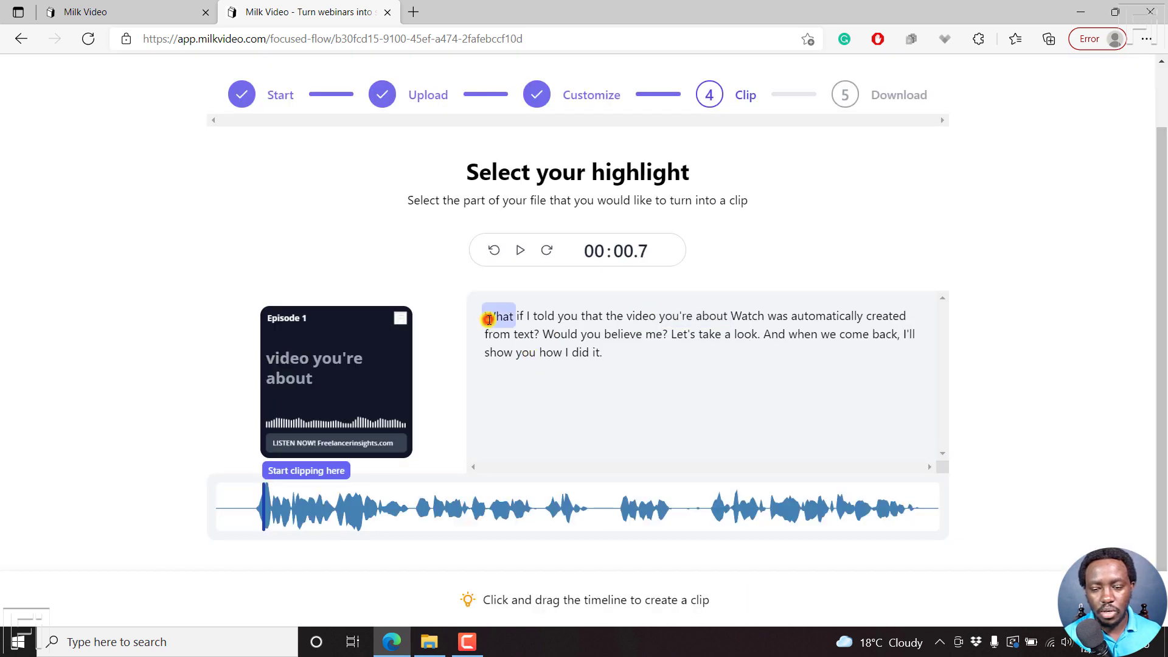
left_click(517, 250)
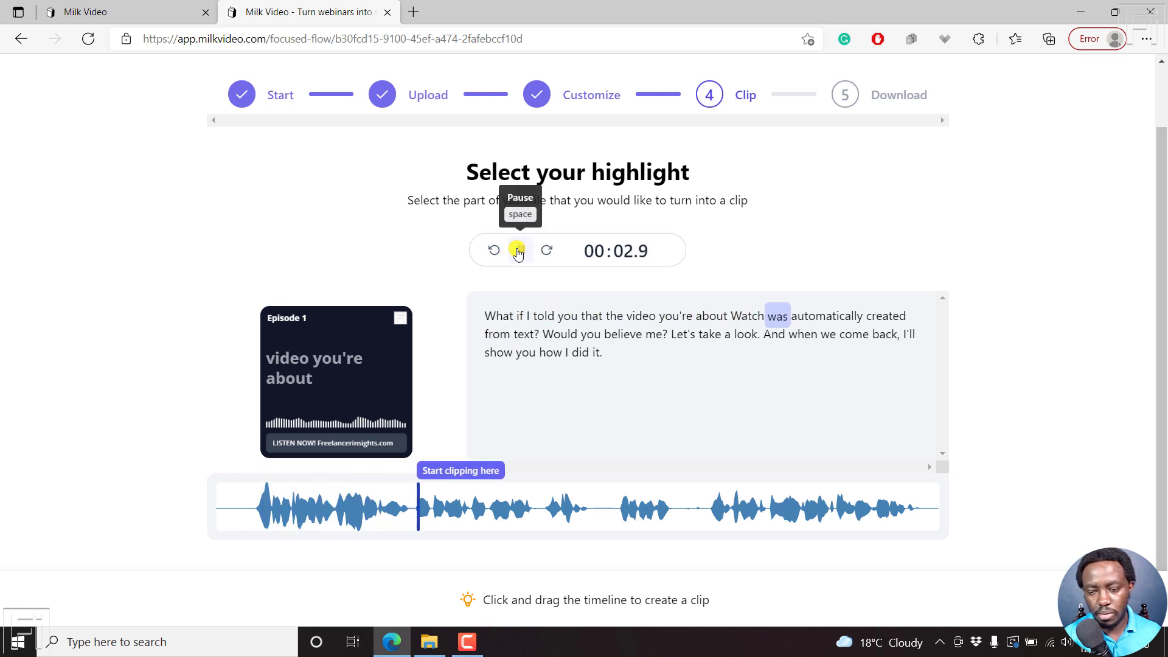
left_click(517, 251)
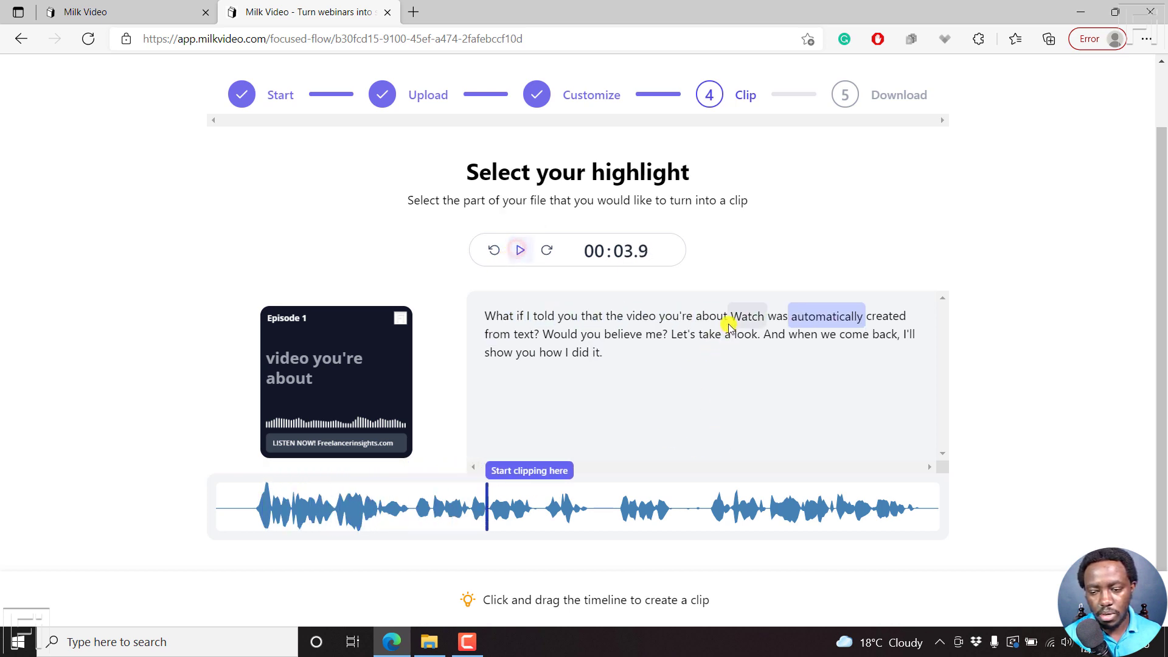
Correct the transcript words "you're about Watch" to "you're about watch" and update the text.
left_click_drag(703, 316, 764, 315)
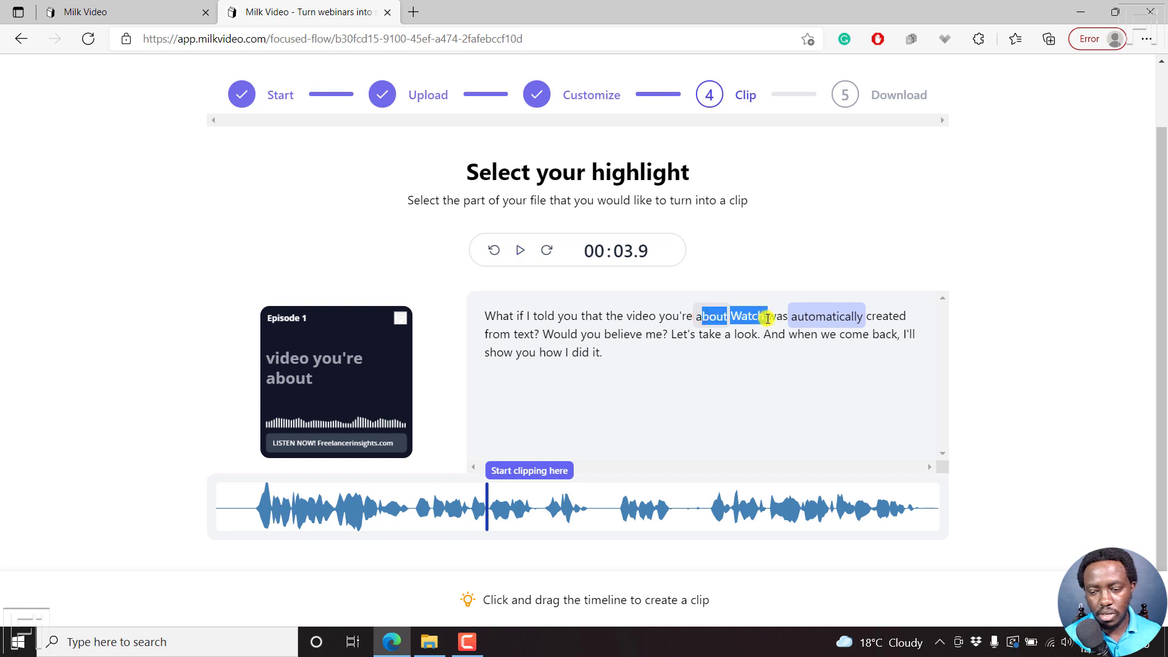
left_click(745, 357)
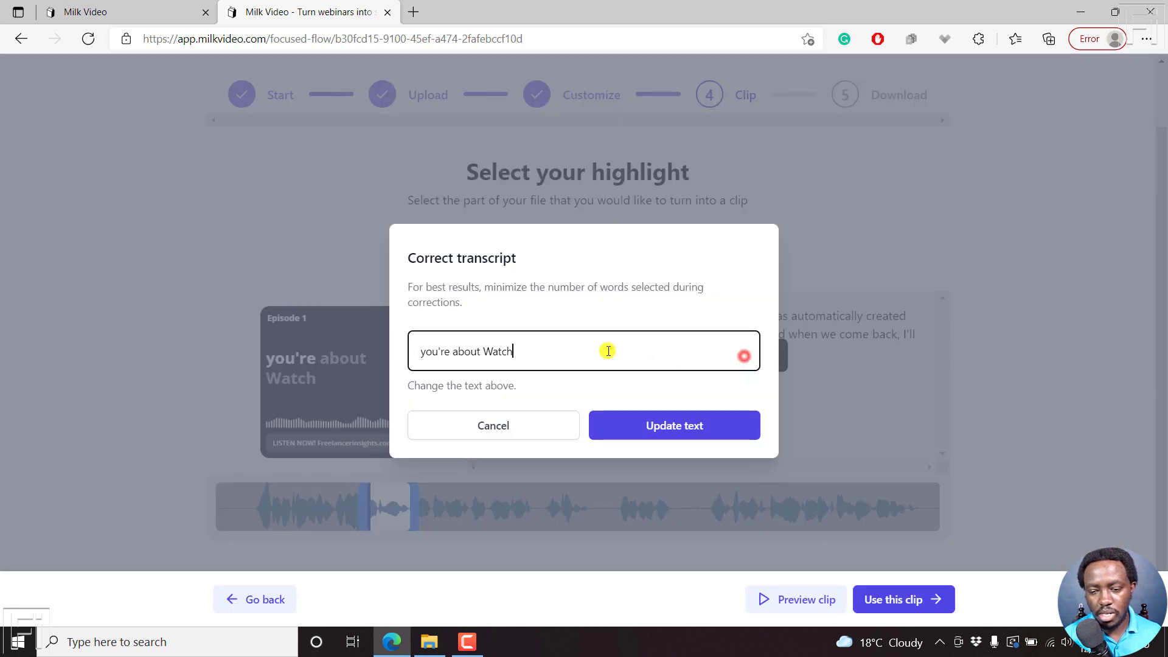
left_click(487, 351)
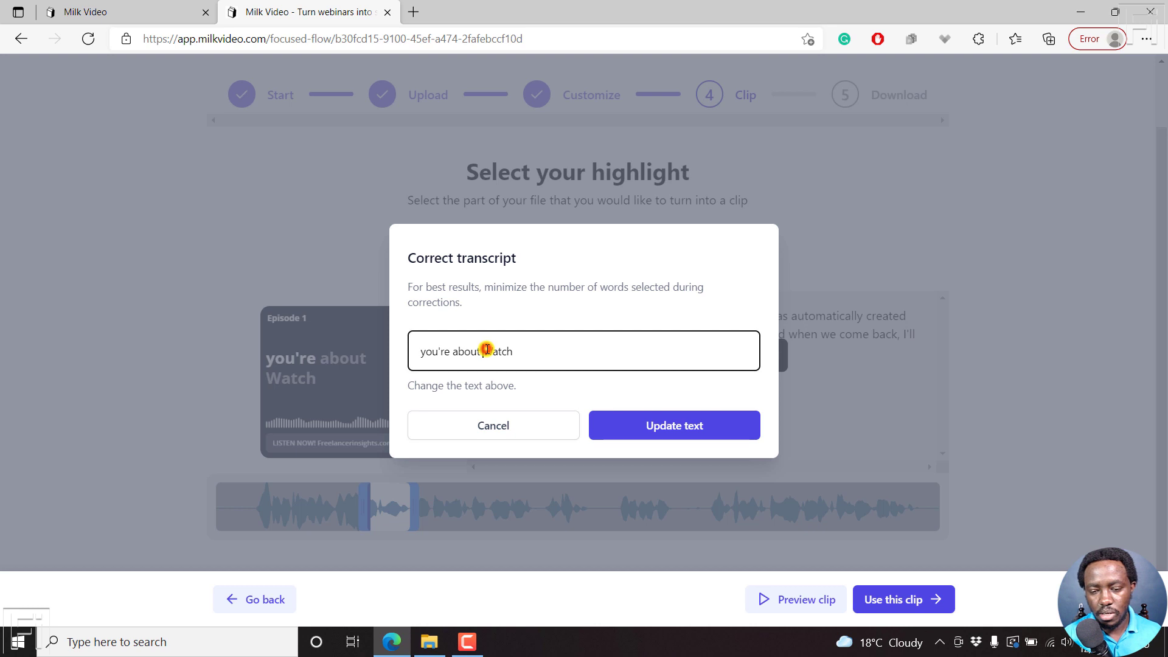
key("BackSpace")
type("w")
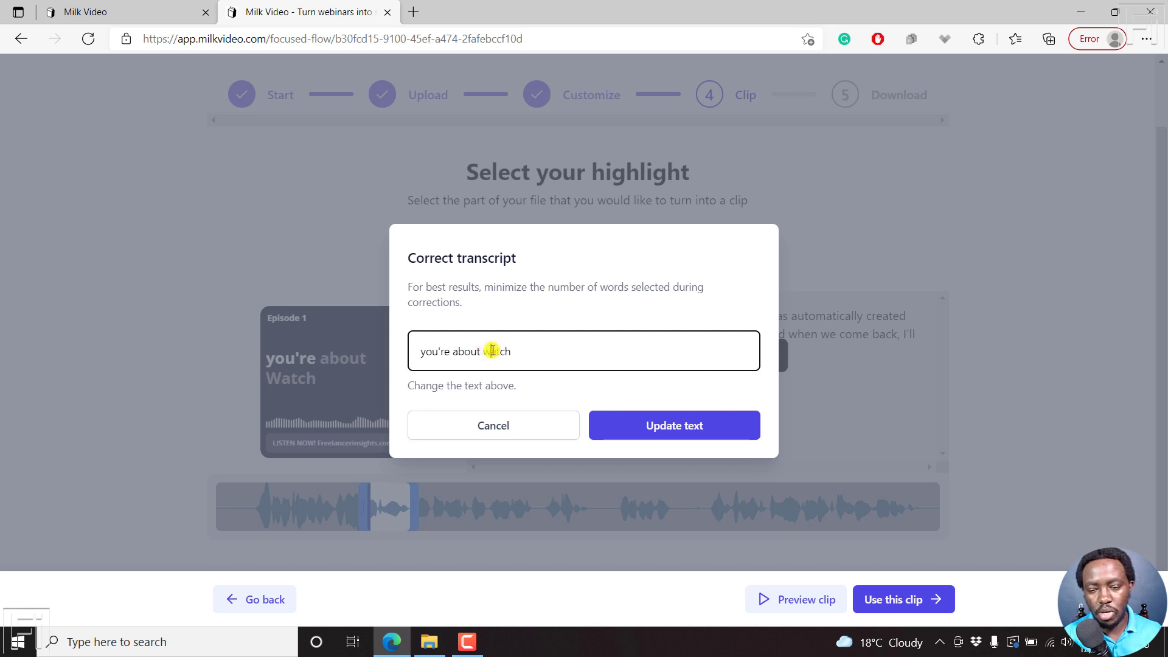
left_click(663, 419)
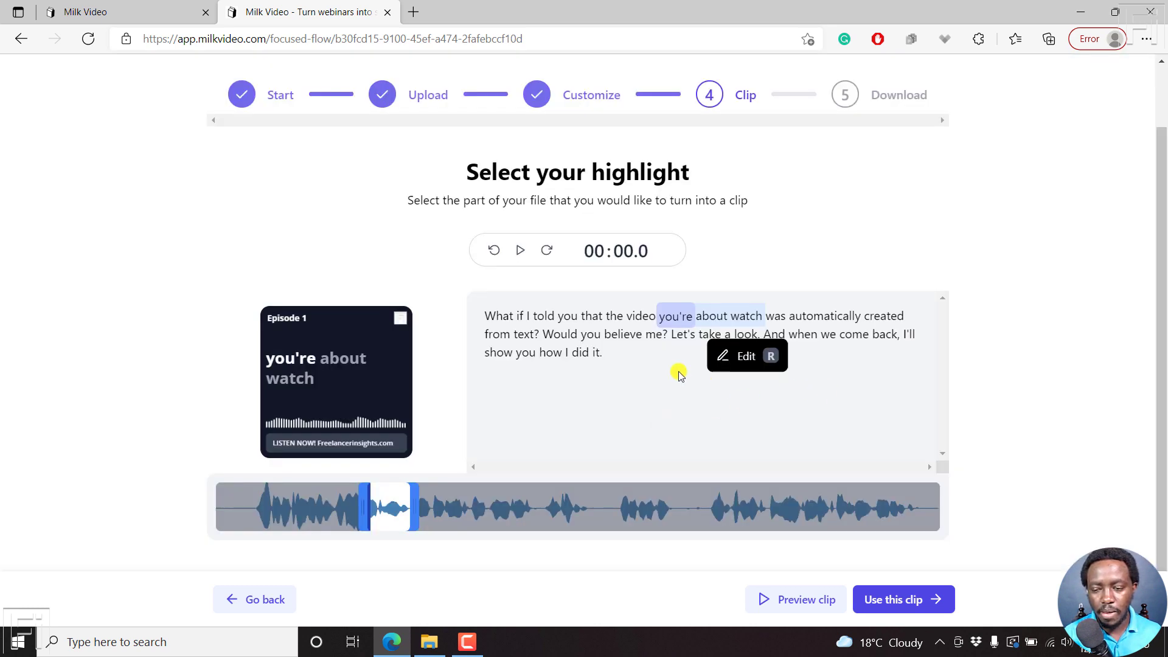
Extend the highlight on the timeline from "What" at 00:00.35 to "it." at 00:10.38 and use it as the clip.
mouse_move(734, 317)
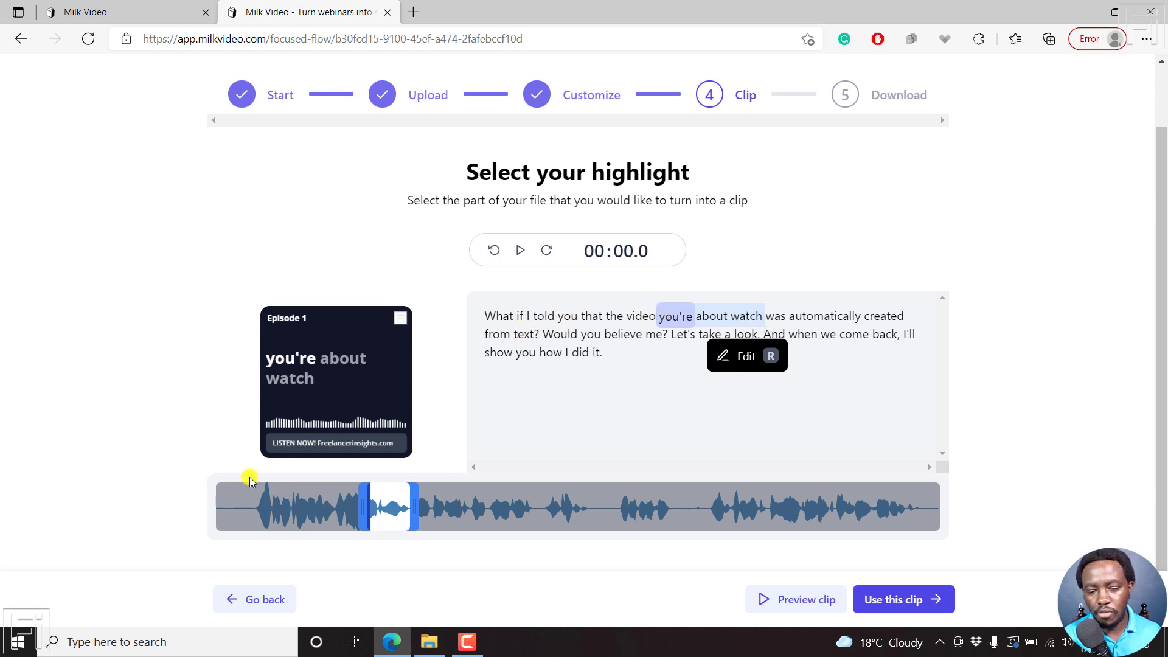
left_click(244, 510)
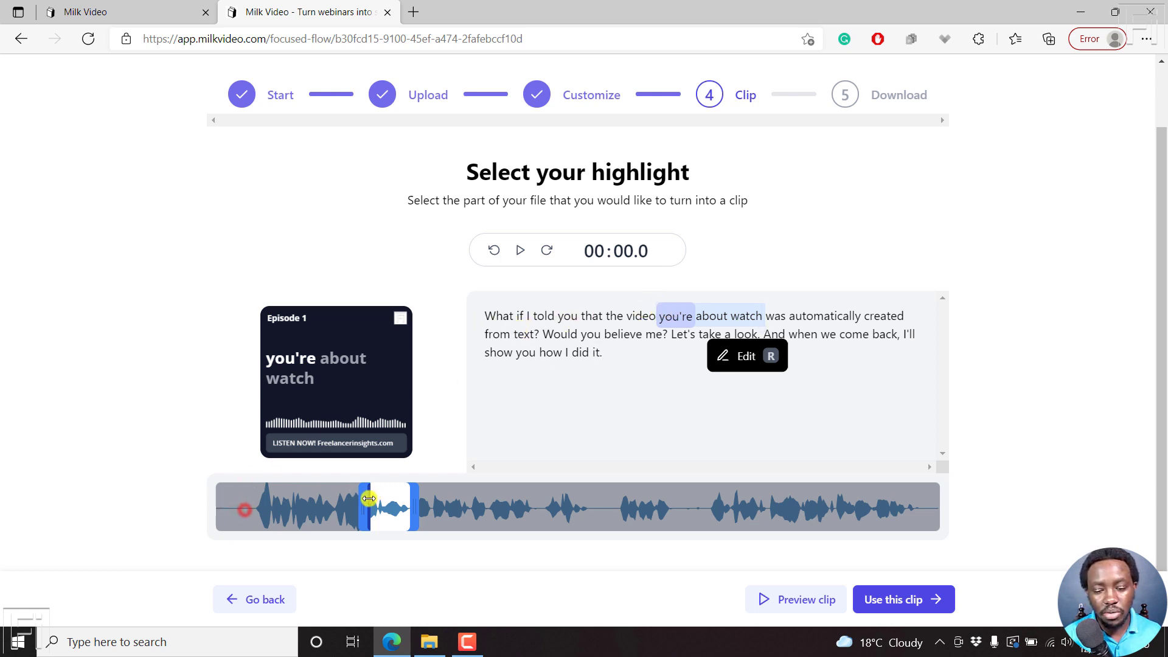
left_click_drag(368, 499, 232, 497)
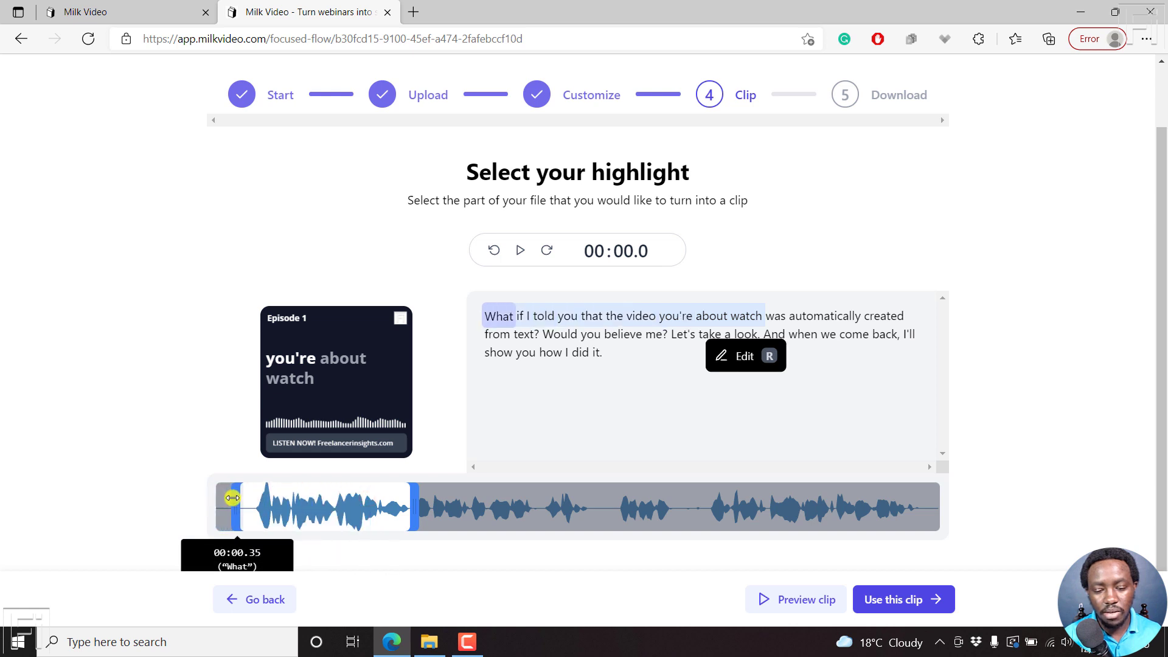
left_click_drag(411, 497, 939, 500)
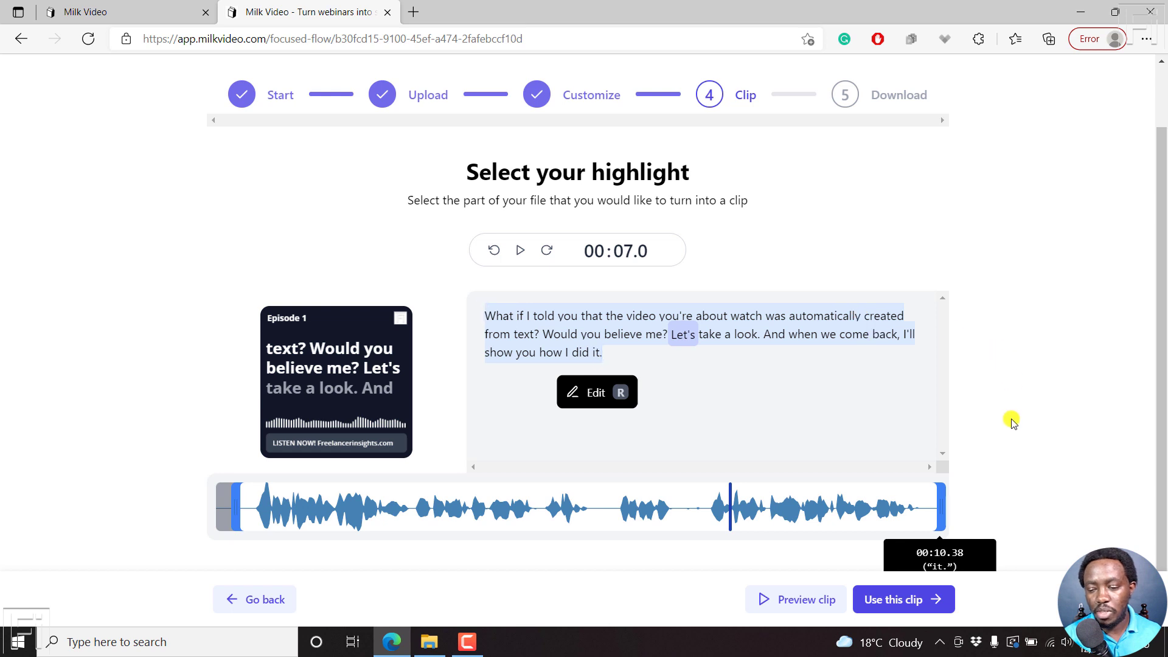
left_click(895, 602)
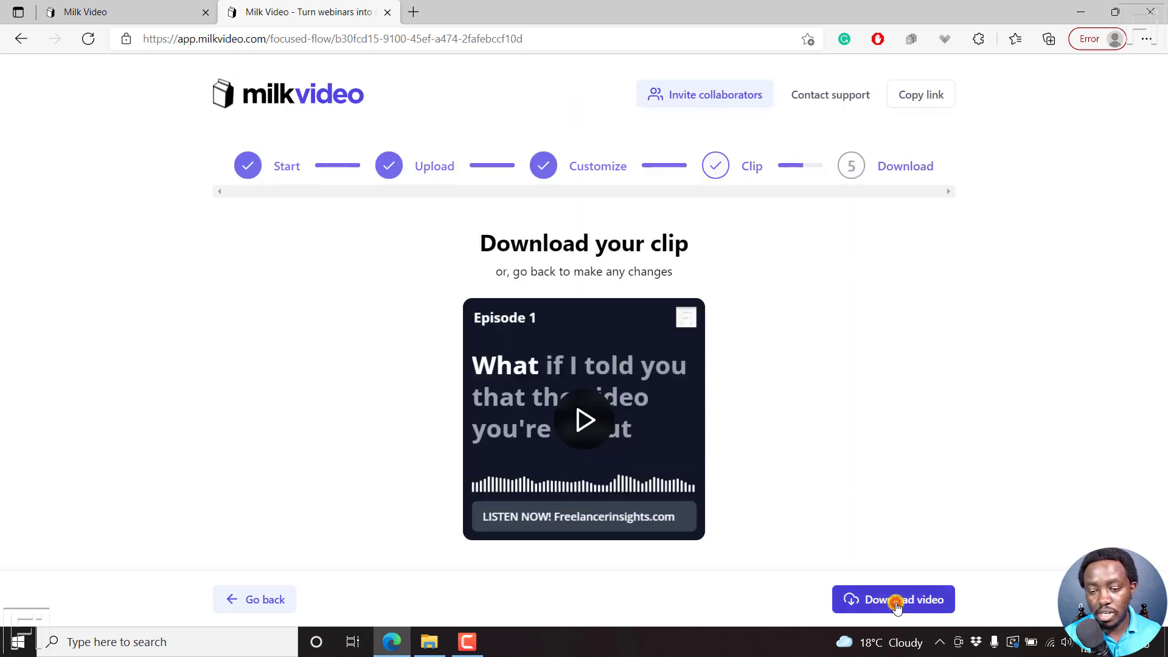
Play and pause the corrected clip's preview, and render and download the video.
left_click(580, 424)
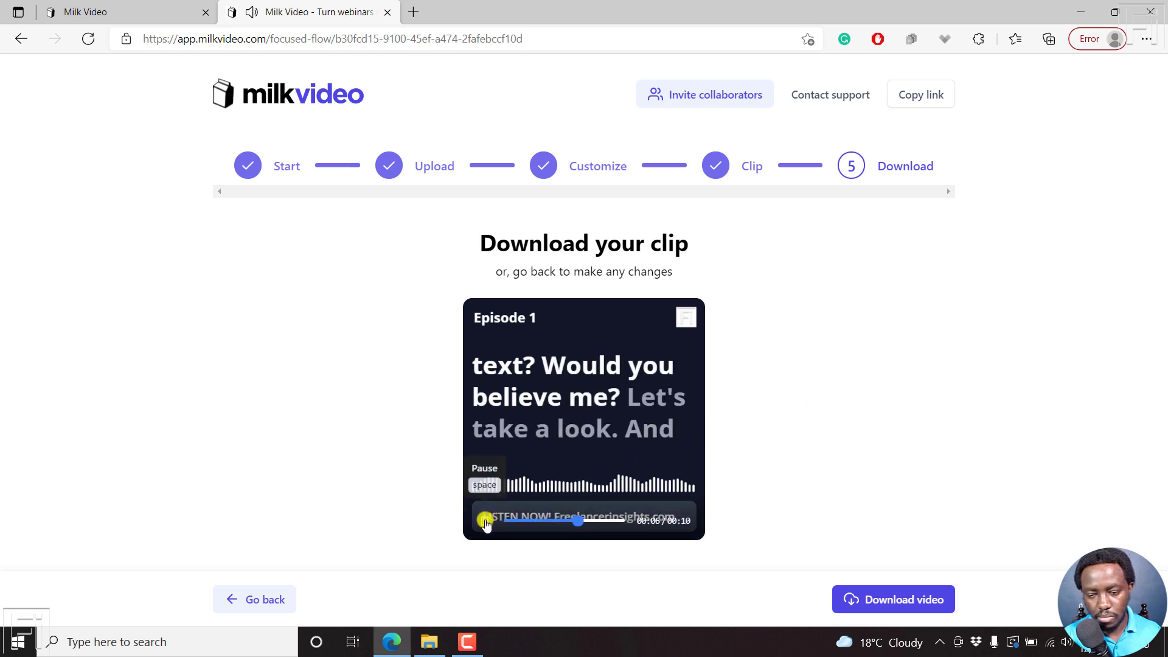
left_click(485, 520)
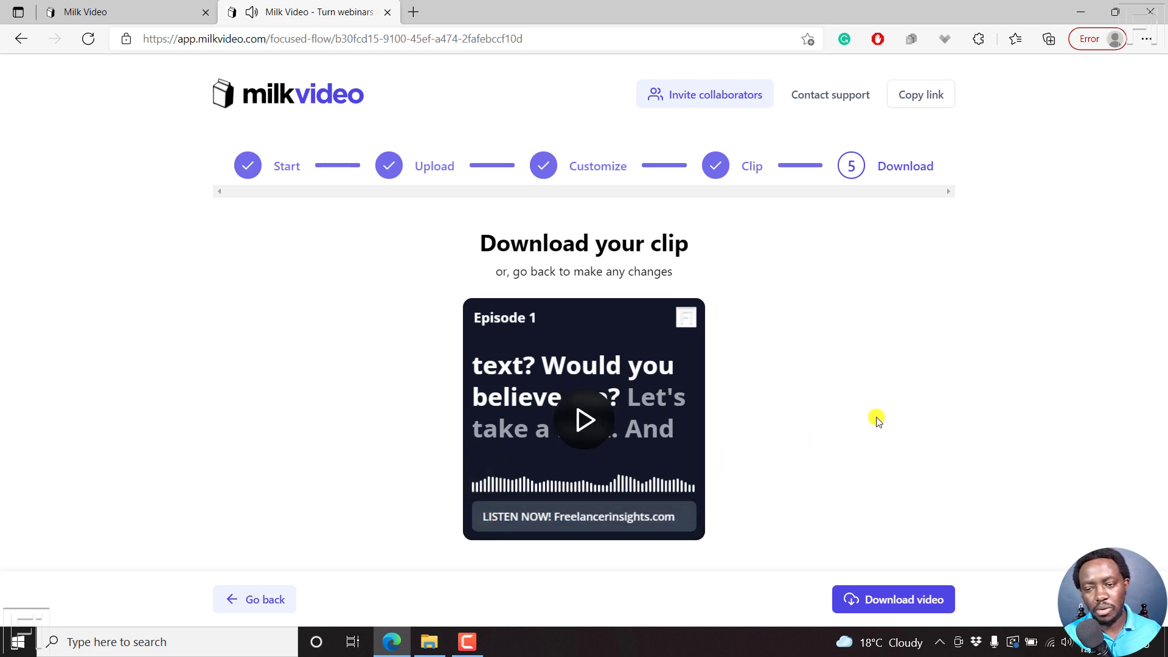
left_click(899, 599)
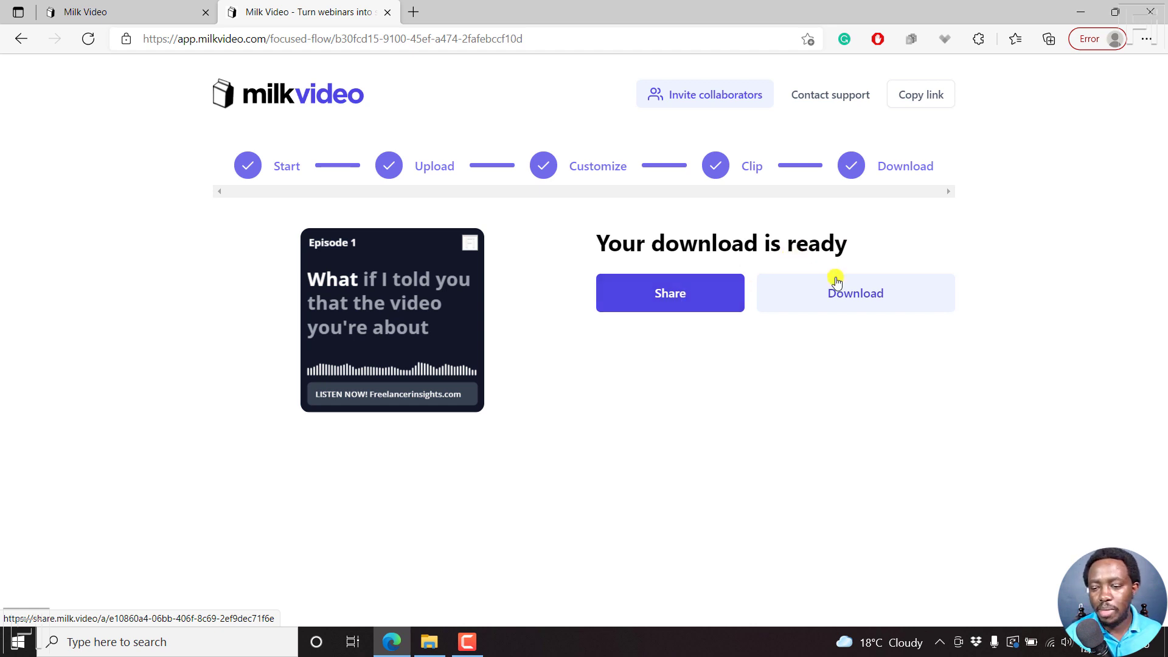
left_click(865, 299)
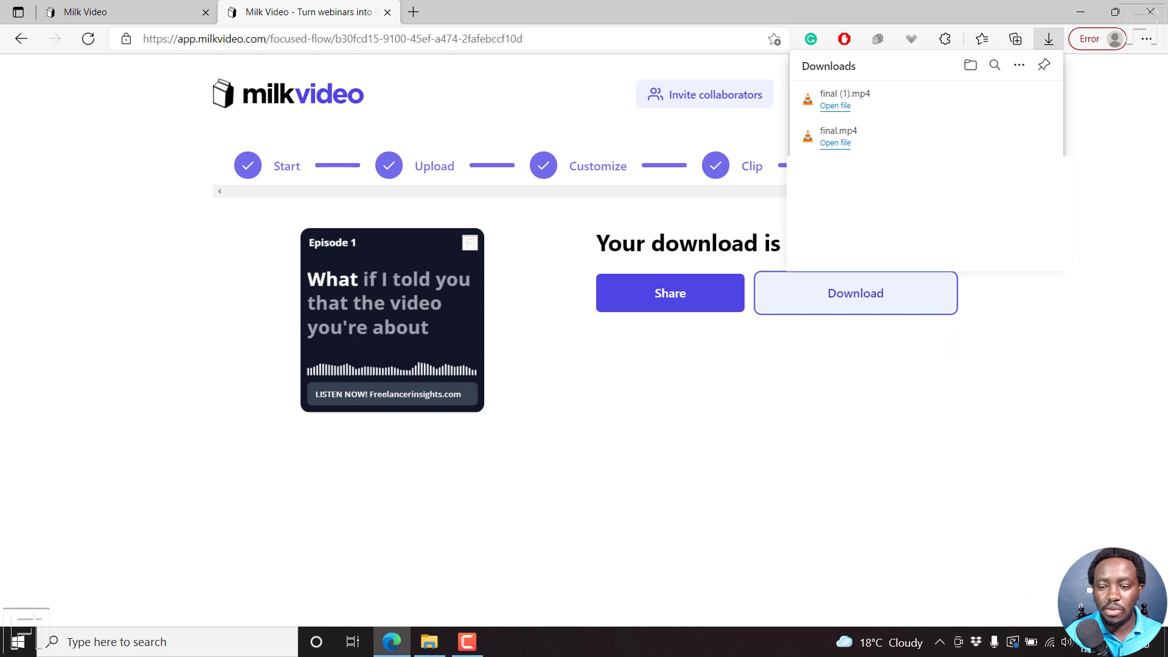
Open the downloaded file final (1).mp4 in VLC media player, watch it to the end and return to the browser.
left_click(898, 101)
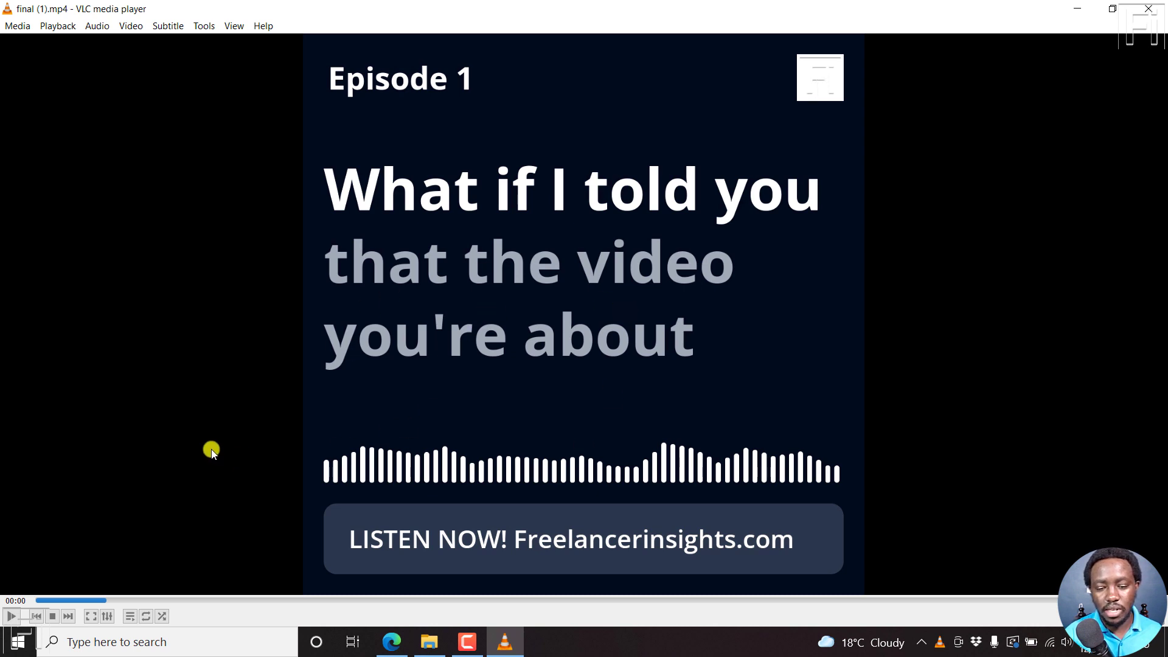
key("space")
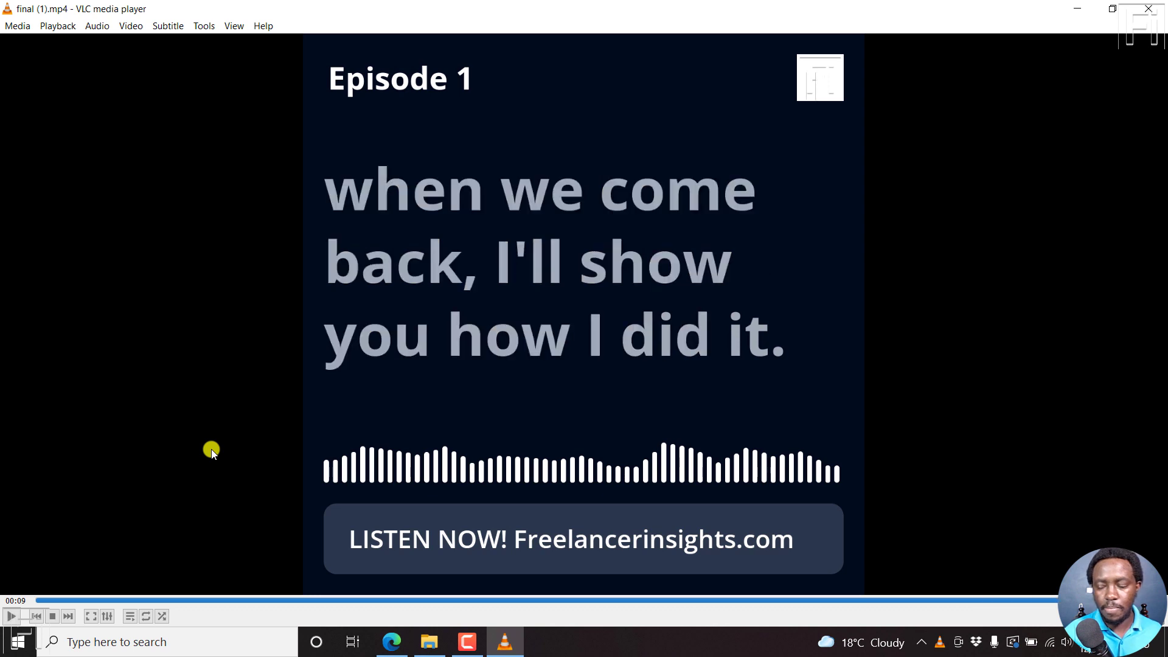
left_click(1075, 11)
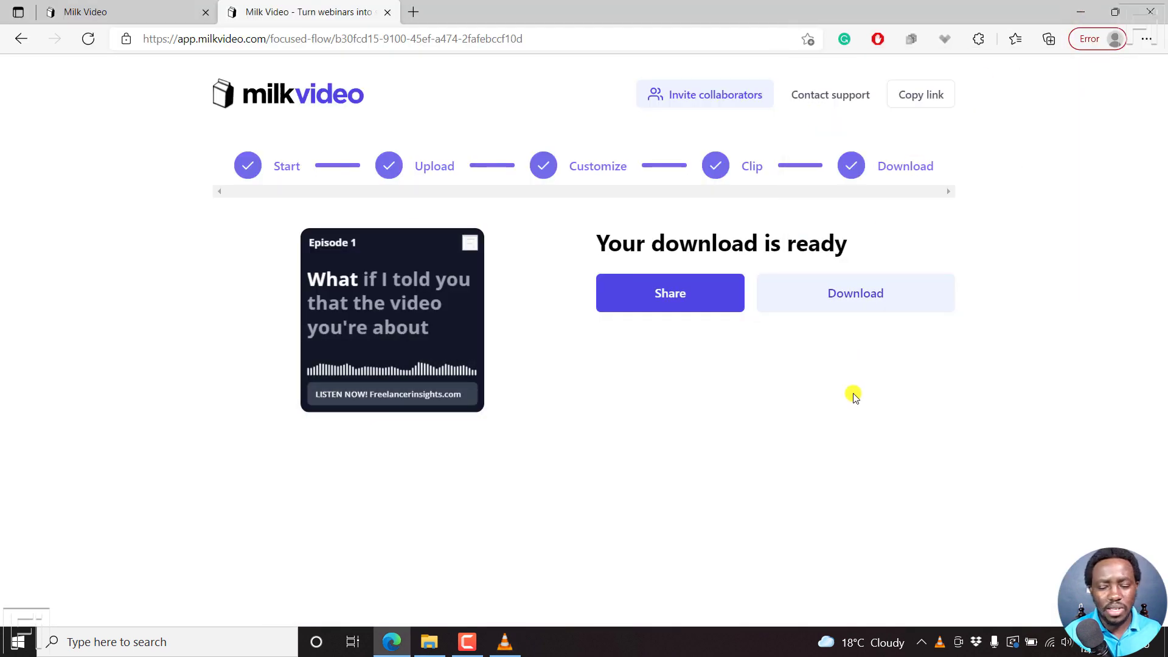